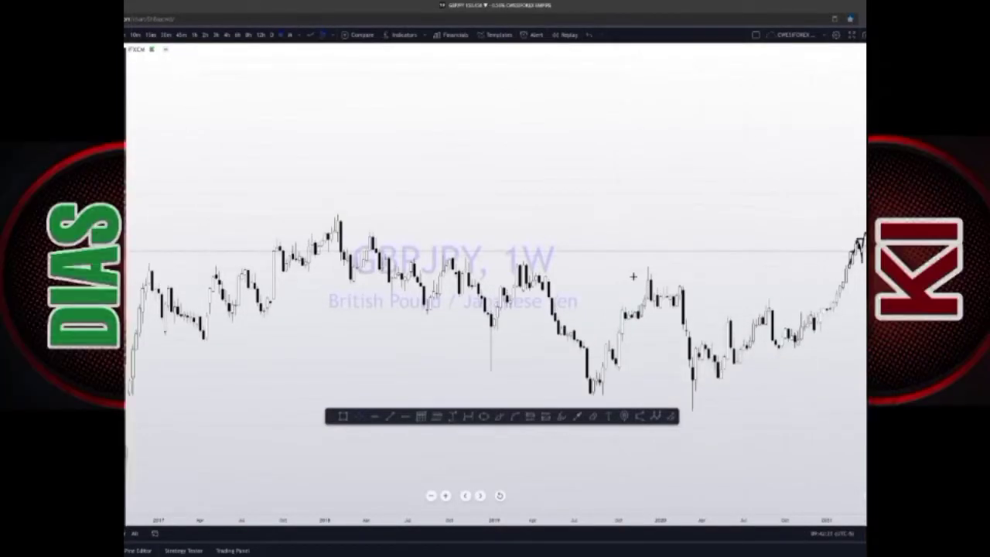
Mark the mid-2019 low on the weekly GBPJPY chart with a short, flat red rectangle.
drag(604, 259, 600, 103)
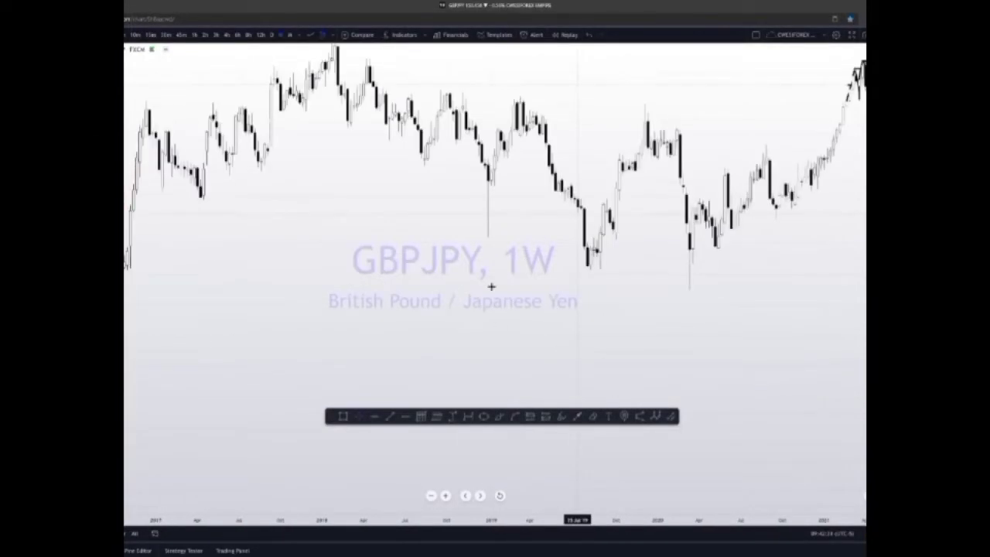
scroll(481, 269, up, 2)
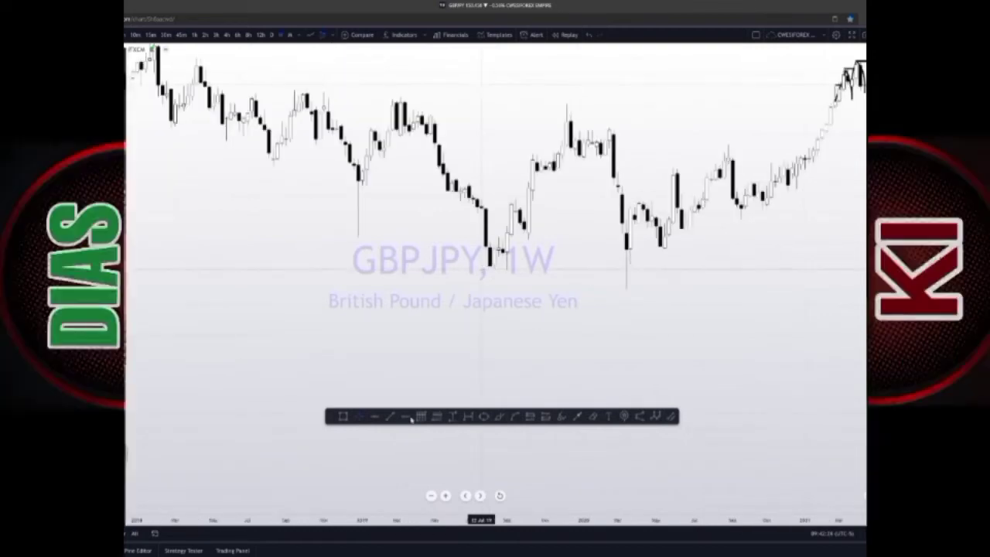
click(348, 418)
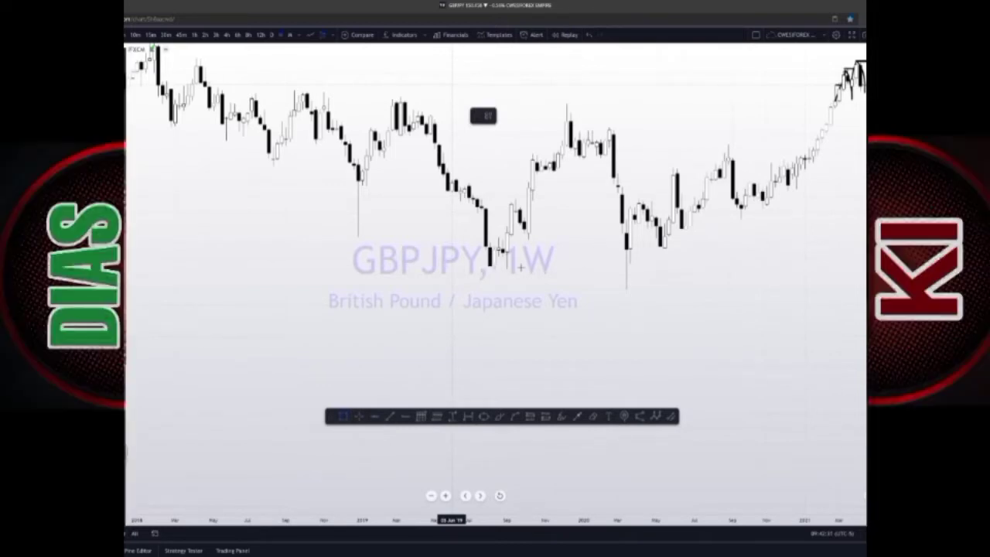
click(485, 268)
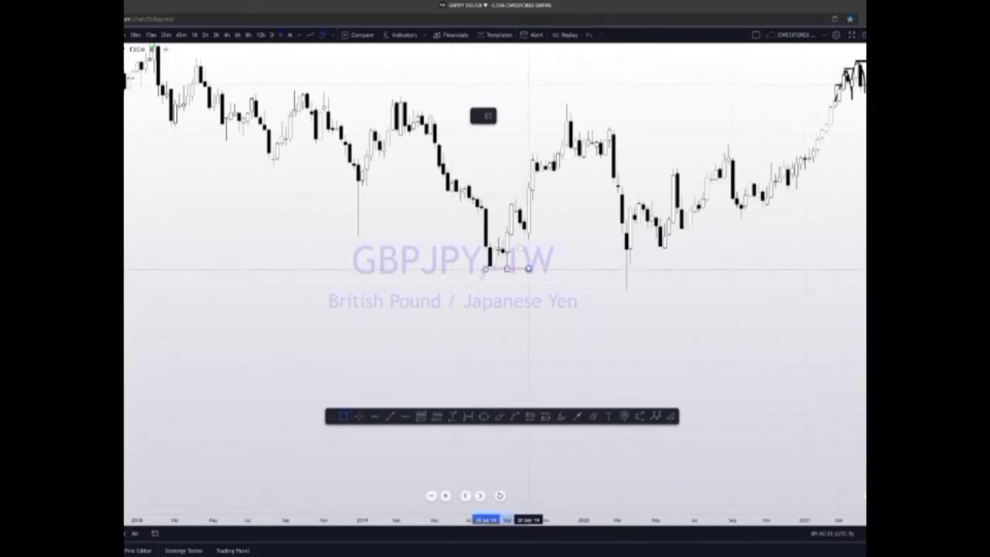
click(529, 269)
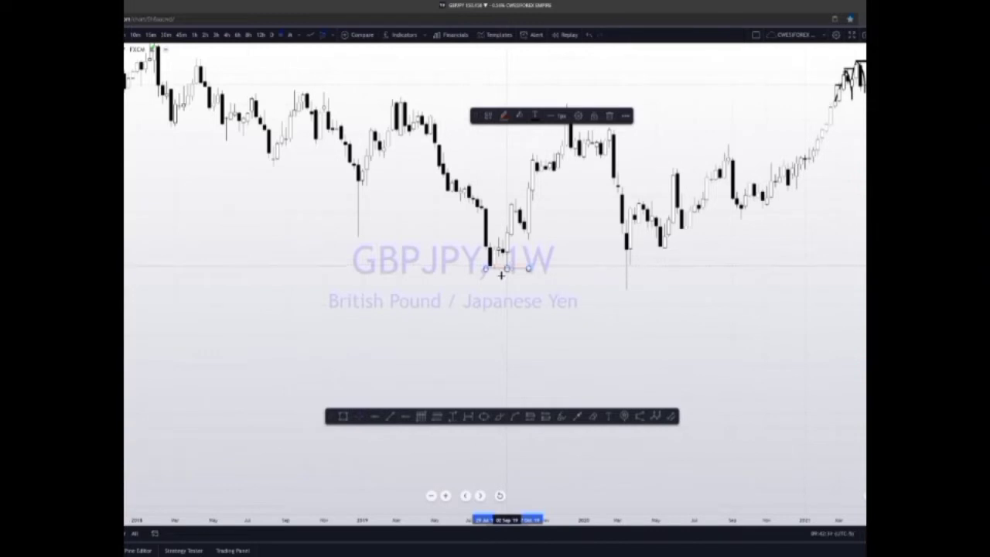
click(547, 302)
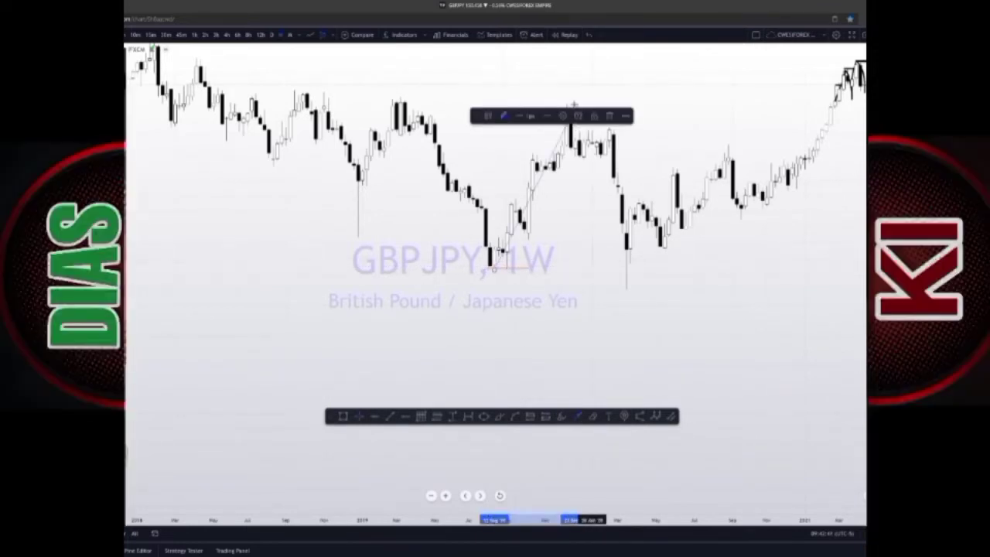
Trace the August 2019 to January 2021 price swings with arrows, add one across the marked low, and undo them all.
click(573, 106)
click(574, 107)
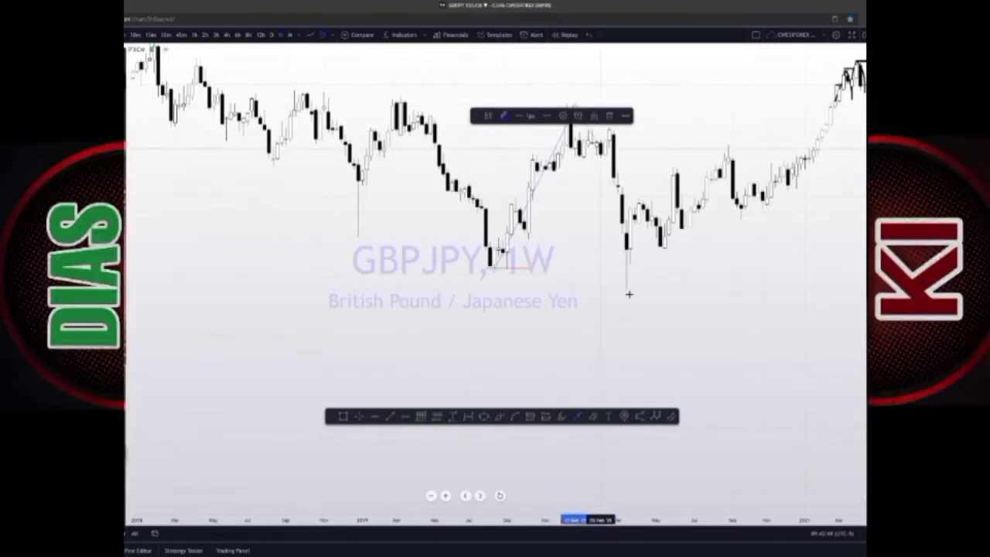
click(630, 293)
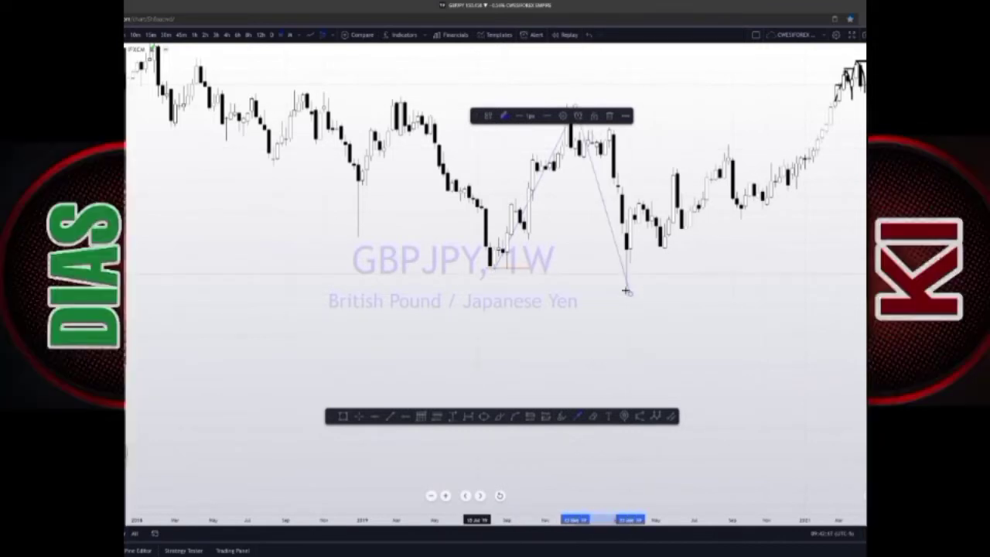
click(479, 269)
click(662, 260)
click(627, 291)
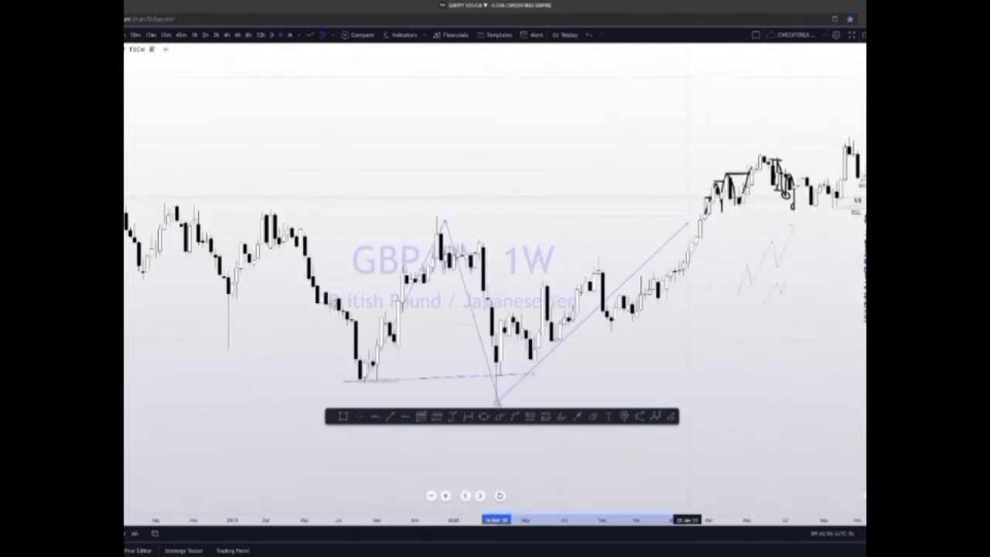
click(680, 225)
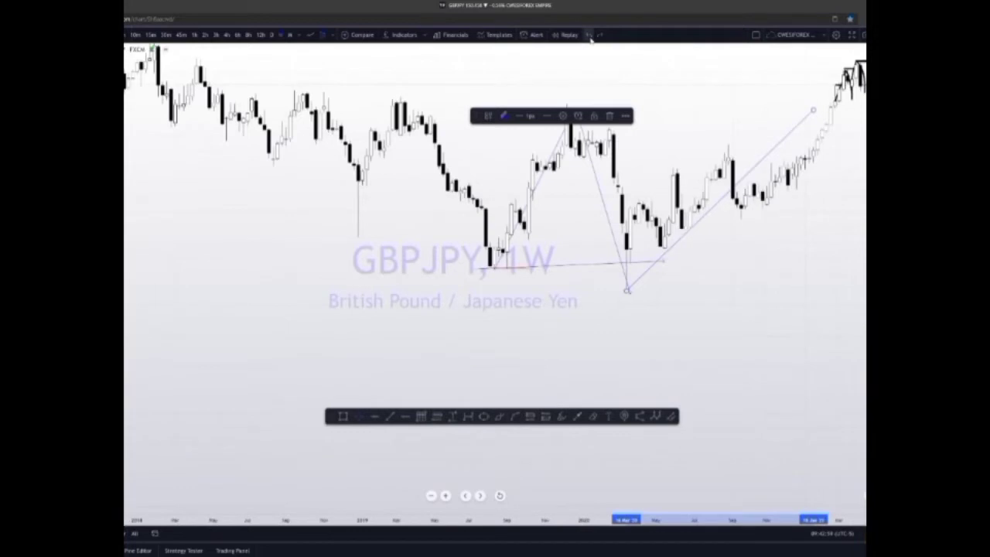
click(589, 36)
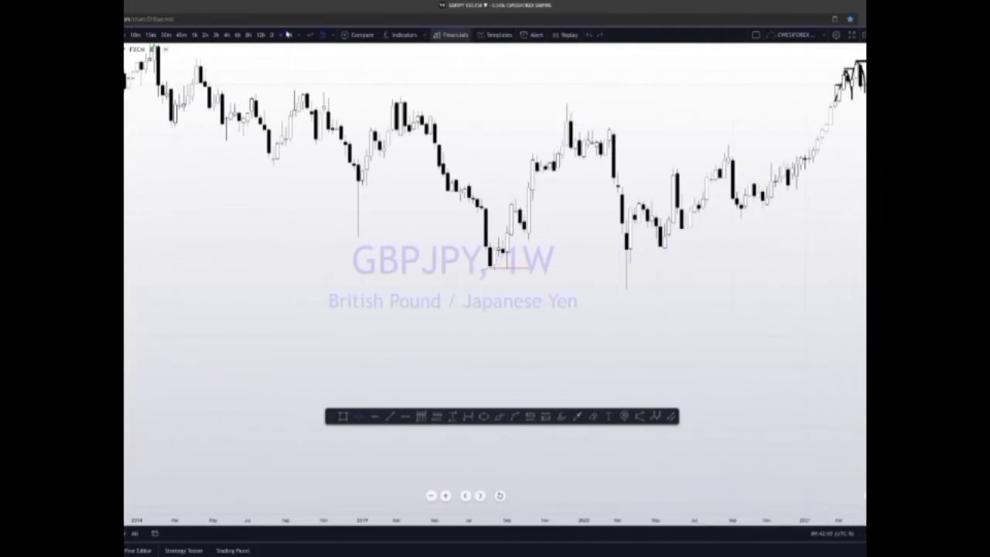
Switch the GBPJPY chart to the monthly timeframe and bring the 2019 and 2020 lows into view.
right_click(619, 231)
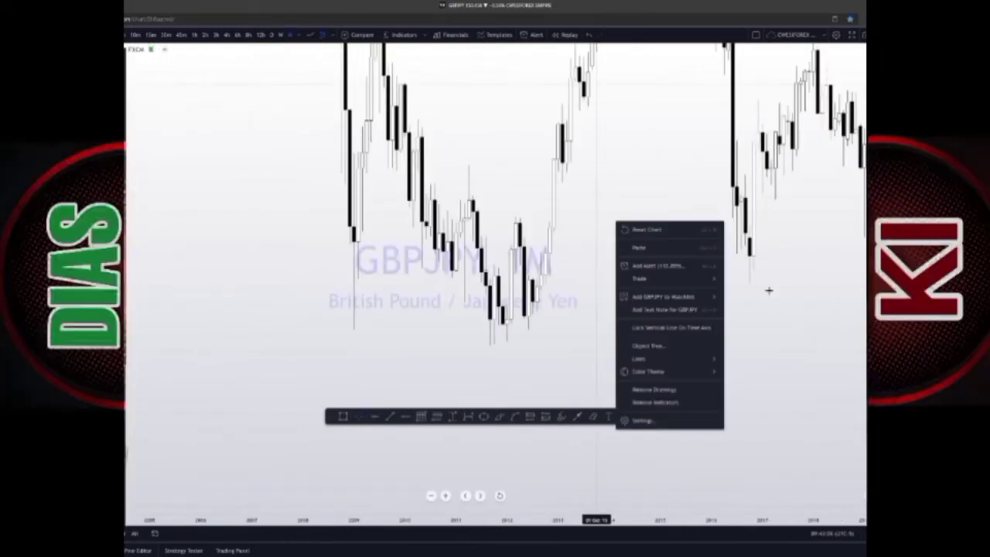
click(770, 289)
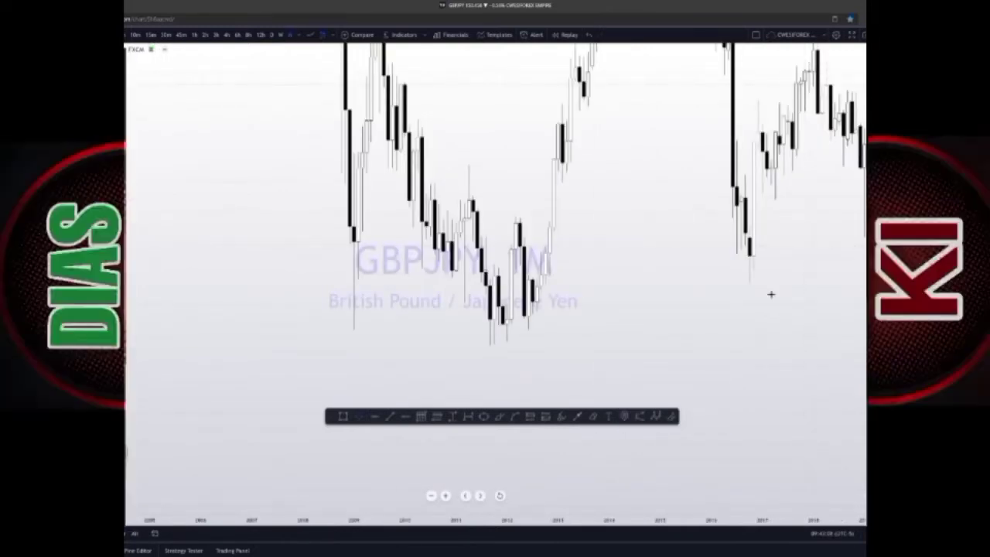
drag(772, 295, 705, 326)
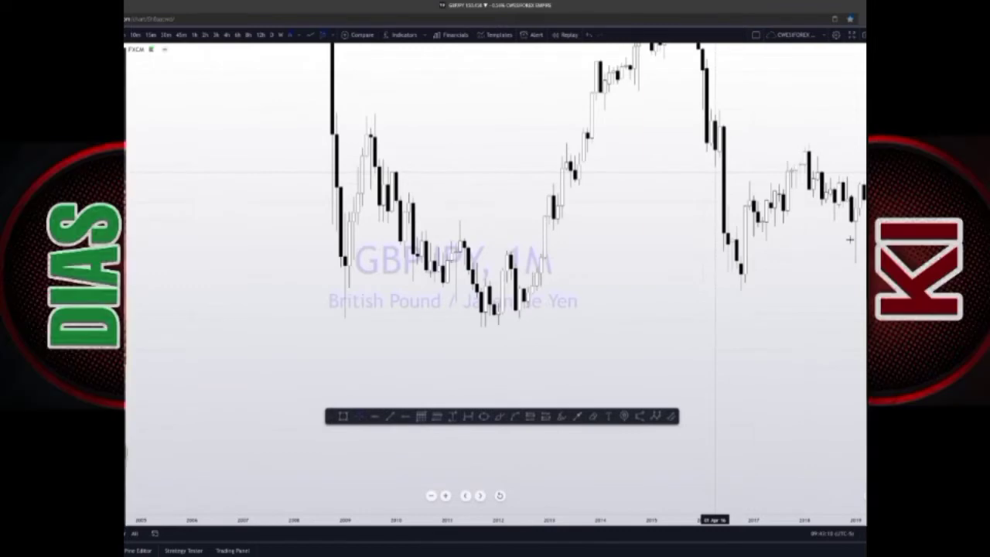
drag(753, 292, 698, 332)
drag(808, 156, 679, 178)
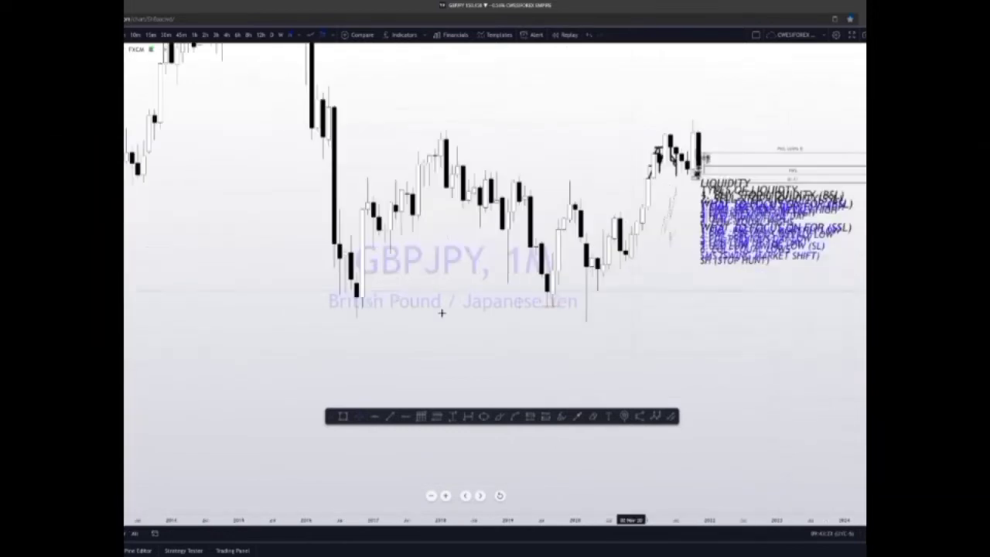
scroll(439, 308, up, 3)
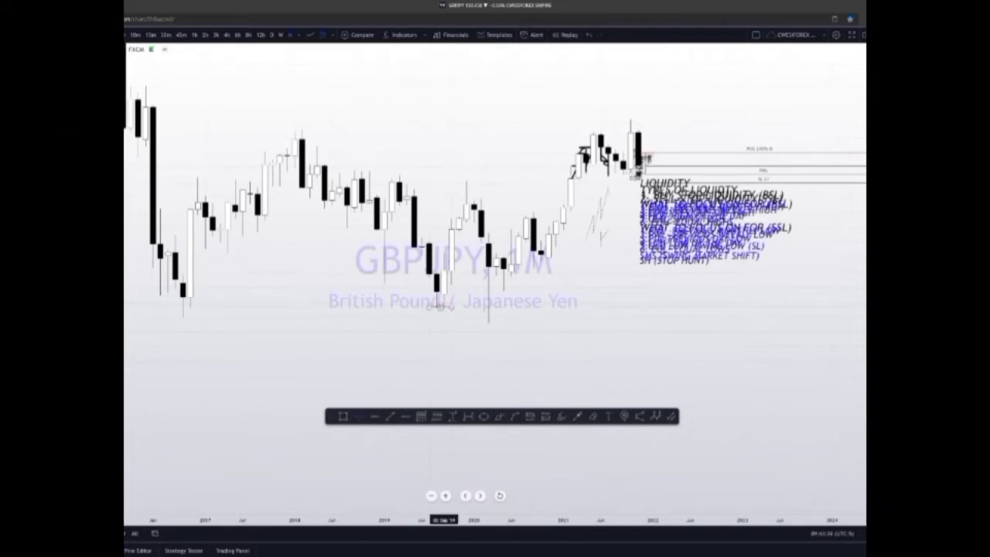
Draw arrows on the monthly chart along the 2019–2020 rise and fall and across the marked 2019 low, and undo them.
click(577, 416)
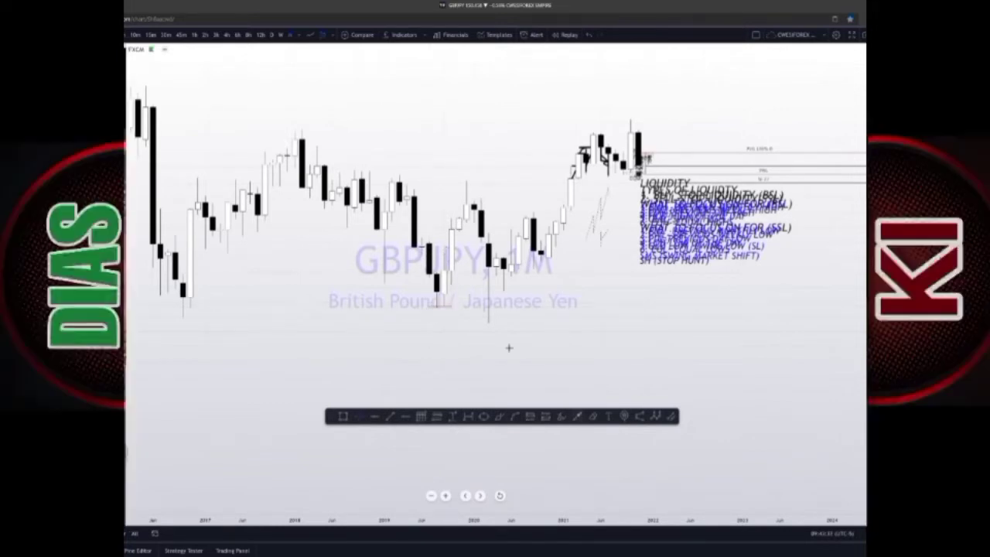
click(433, 320)
click(466, 180)
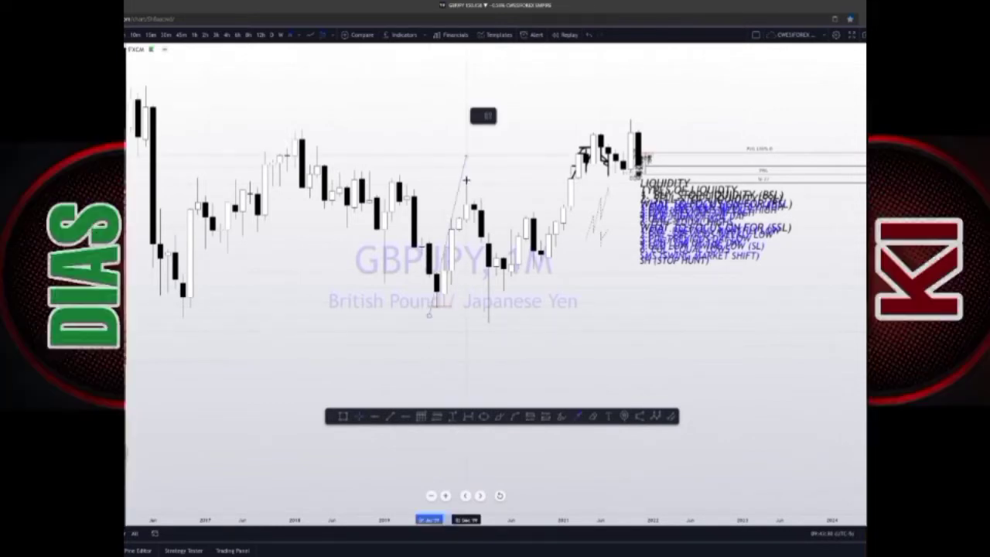
click(466, 180)
click(491, 318)
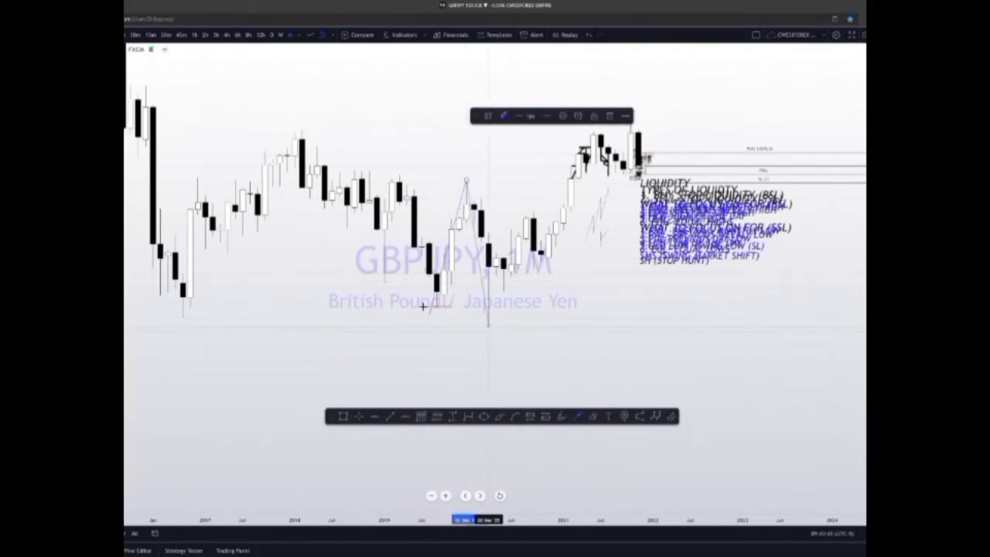
click(422, 307)
click(489, 300)
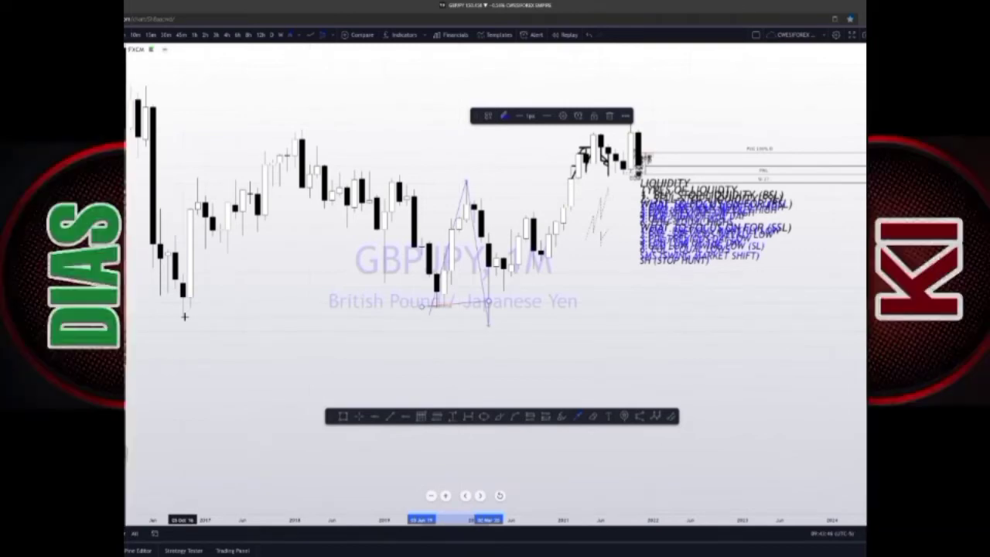
click(589, 35)
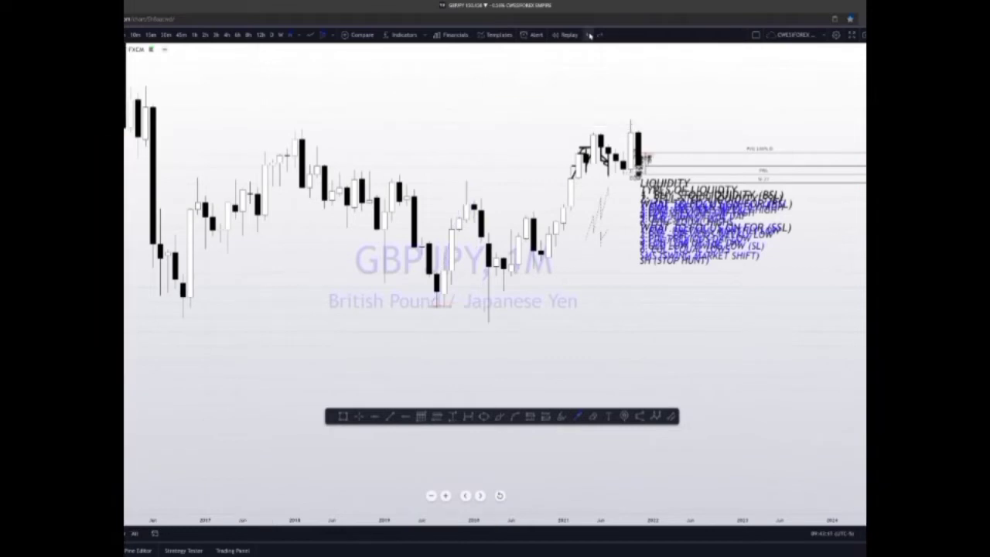
Mark the late-2013 high on the monthly chart with a short, flat red rectangle.
drag(298, 100, 331, 136)
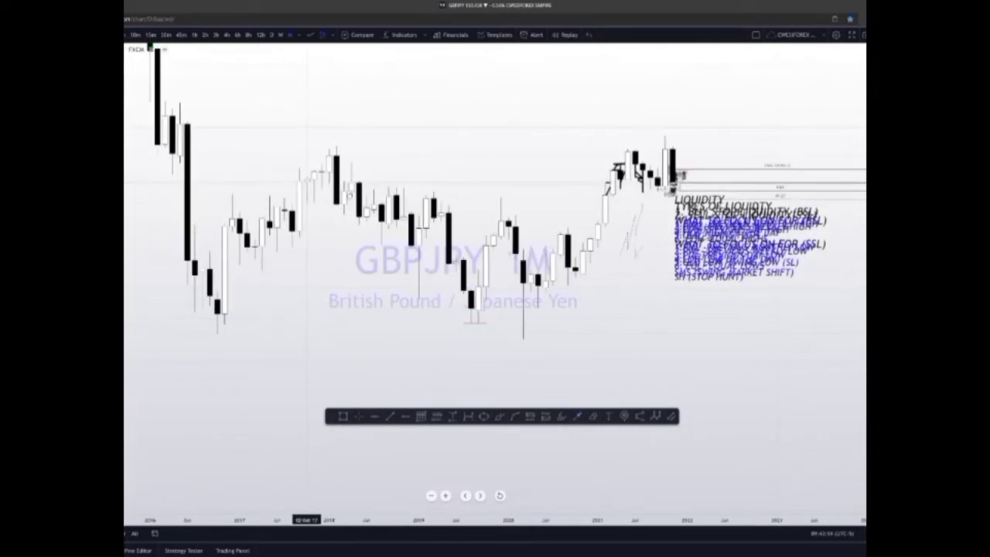
drag(642, 108, 649, 133)
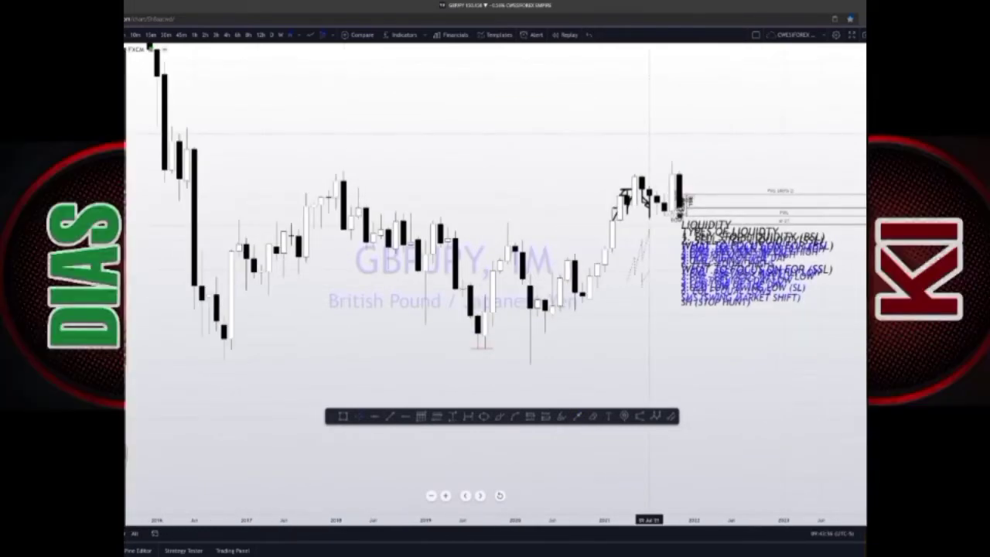
drag(399, 137, 457, 201)
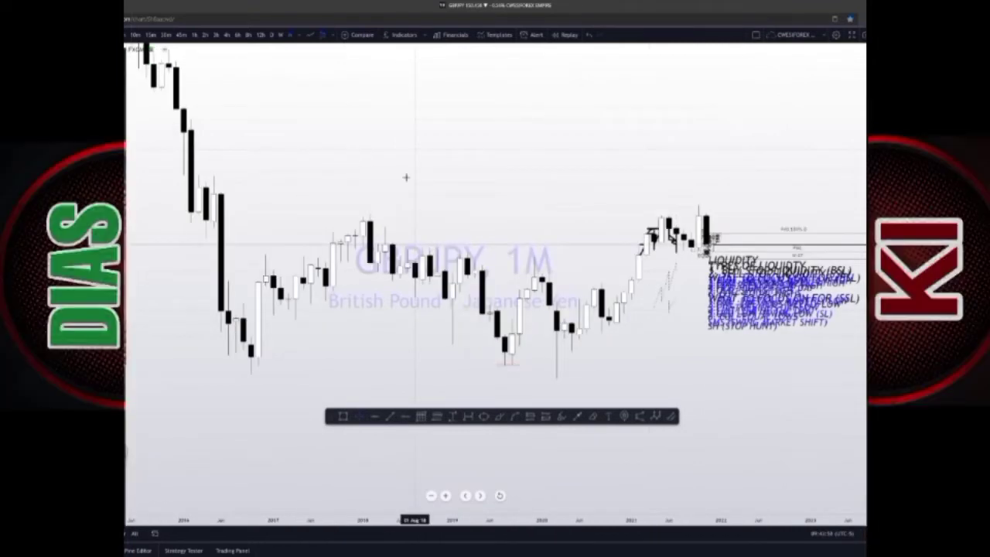
drag(499, 157, 635, 146)
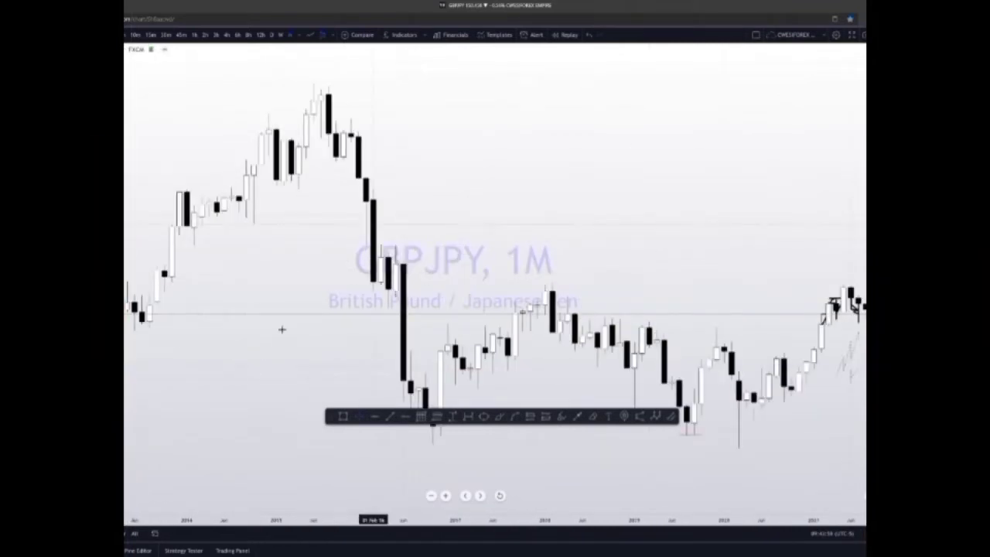
drag(269, 361, 271, 359)
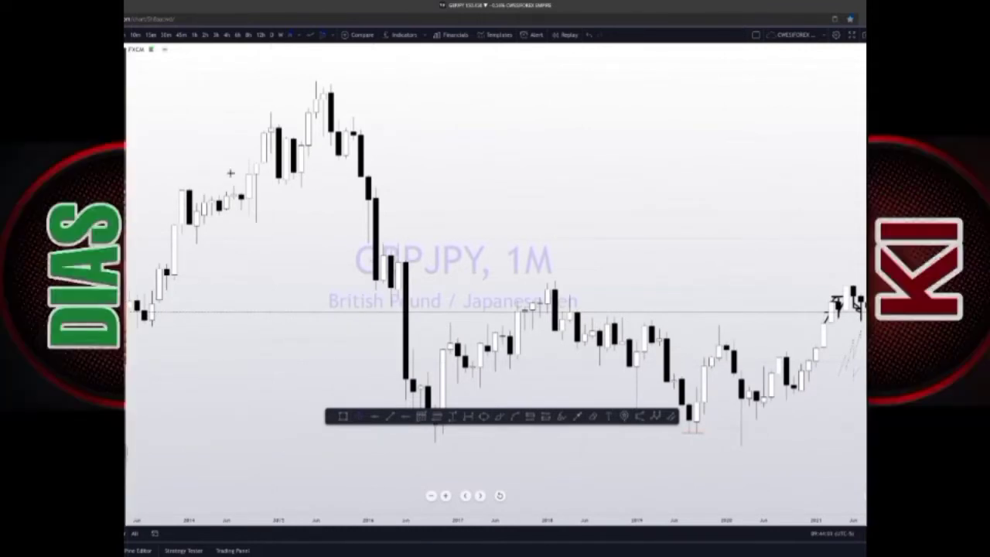
click(168, 190)
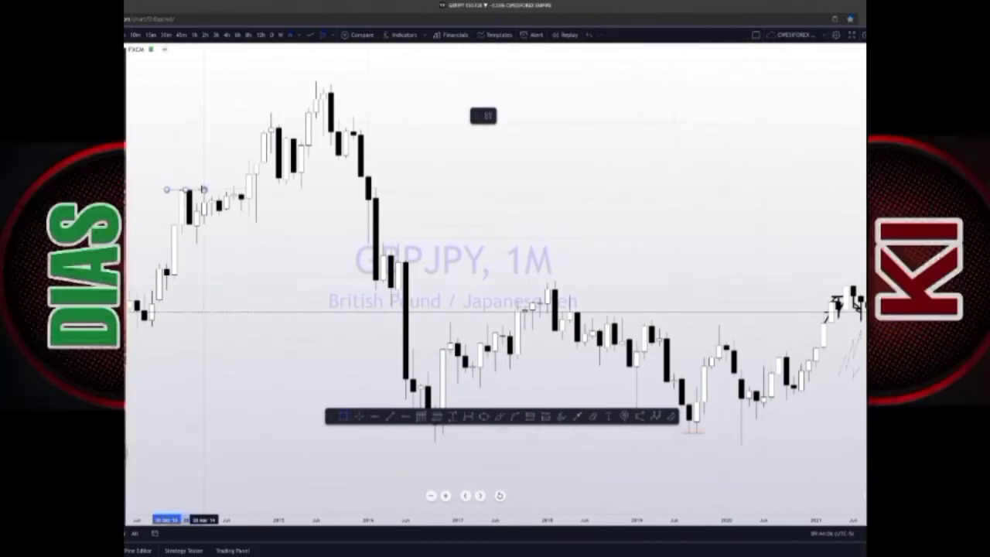
click(204, 189)
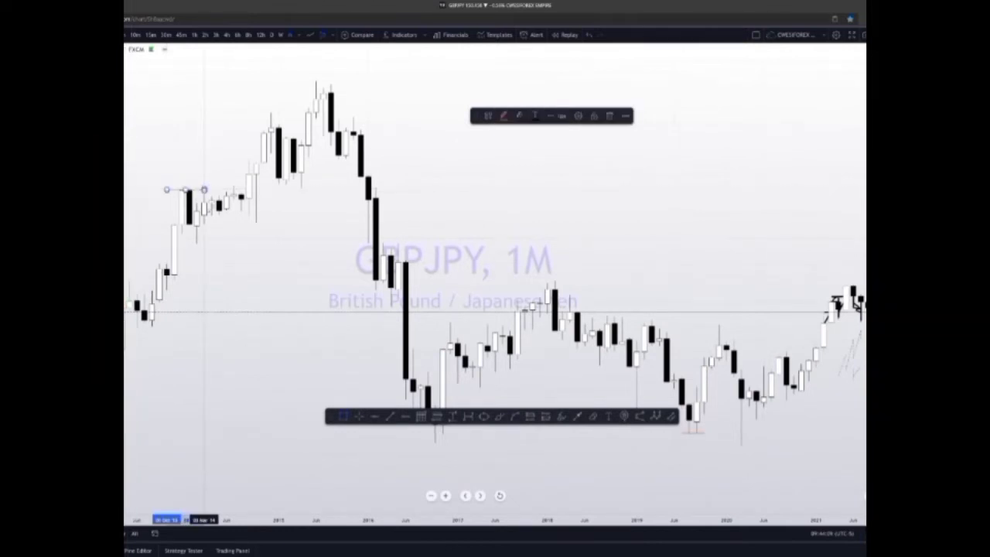
click(274, 294)
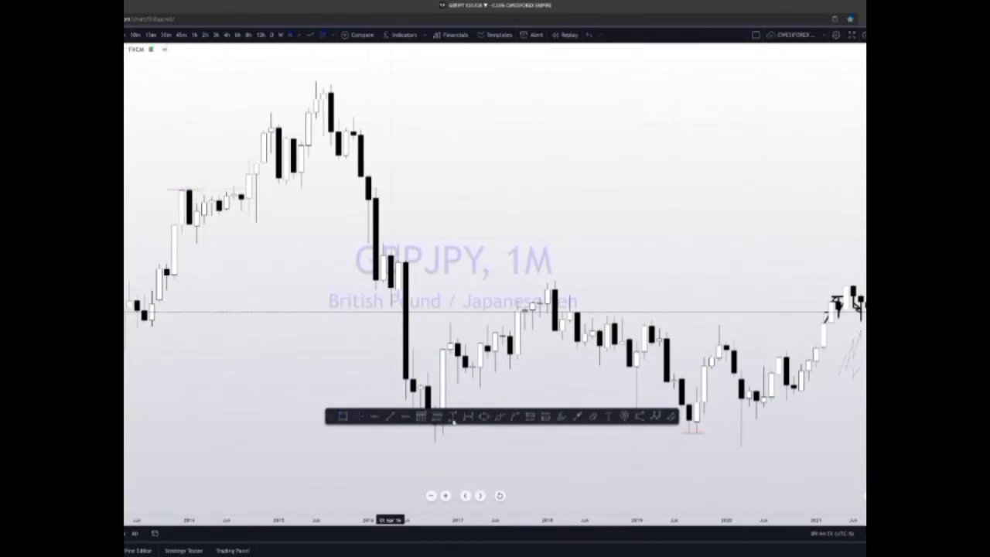
Draw an arrow from the February 2014 low up to November 2014, and a horizontal one extending the marked late-2013 high to mid-2014.
click(578, 418)
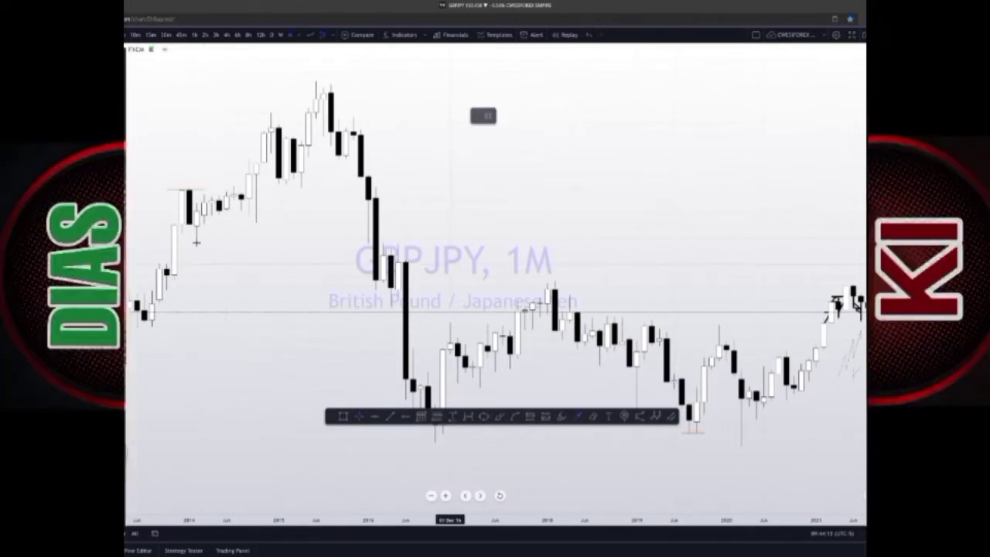
click(196, 242)
click(254, 155)
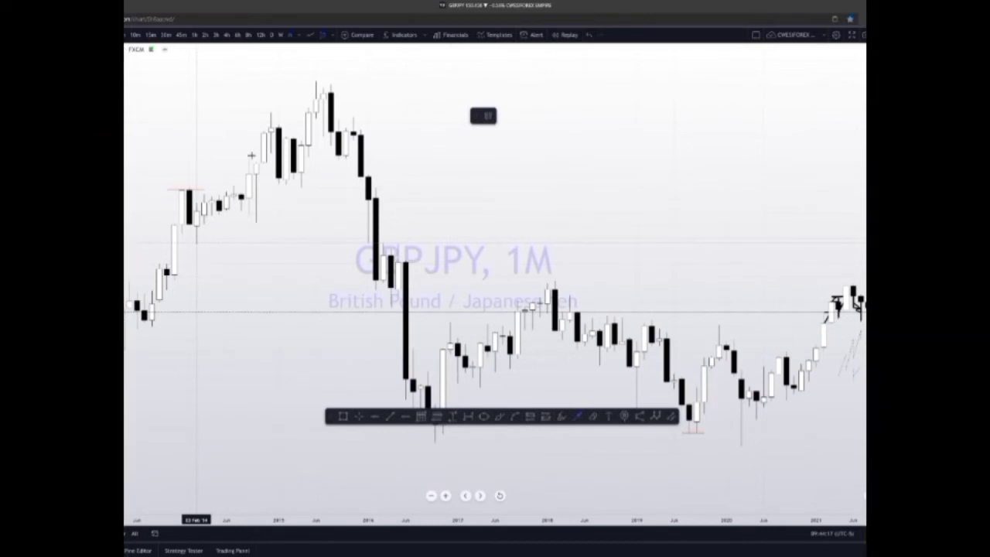
click(178, 185)
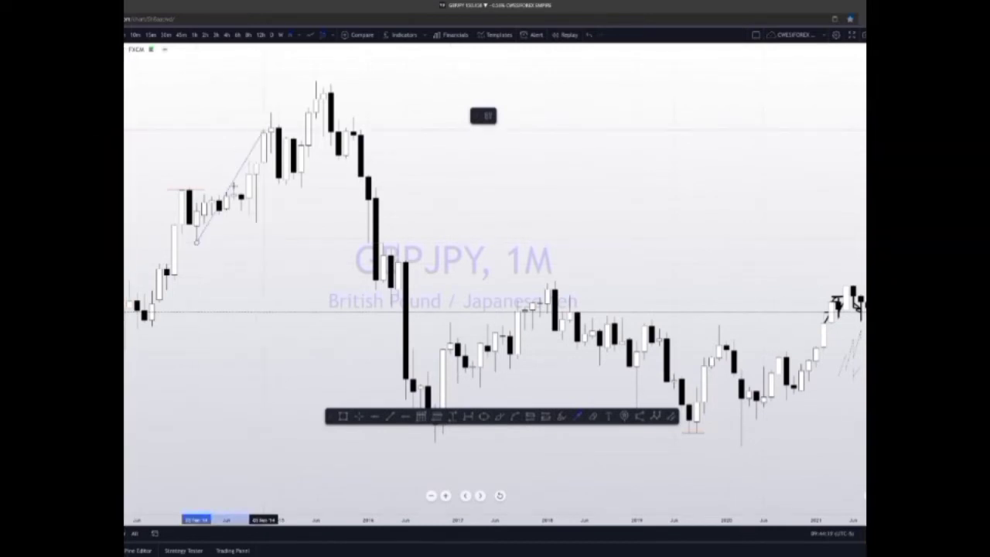
click(233, 187)
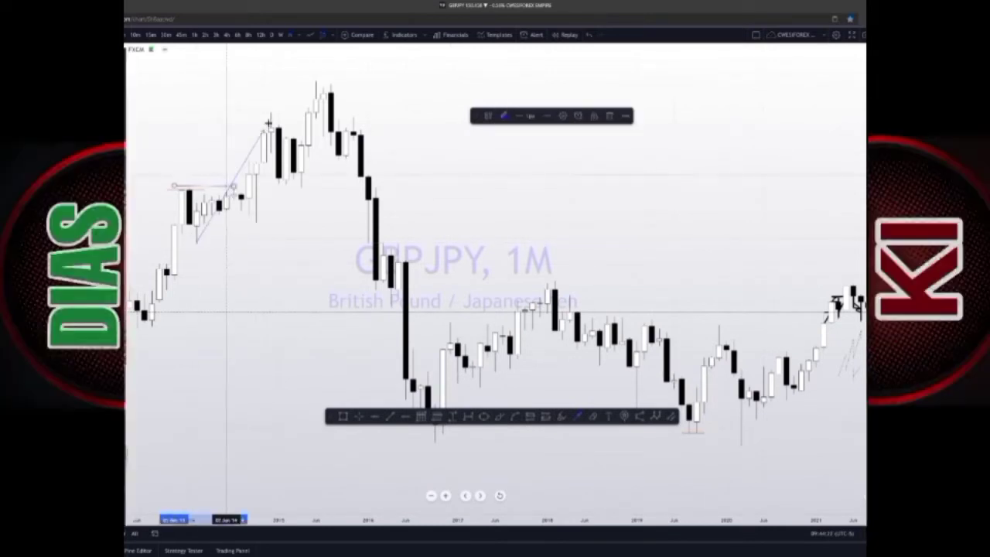
Draw arrows from the late-2014 high down to the February 2015 low and up to the August 2015 high.
click(270, 123)
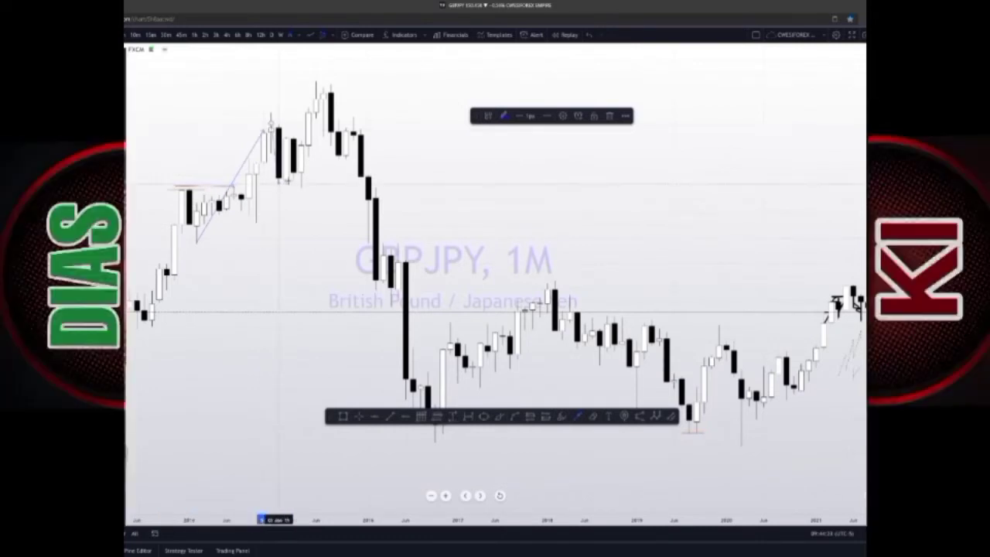
click(287, 183)
click(331, 91)
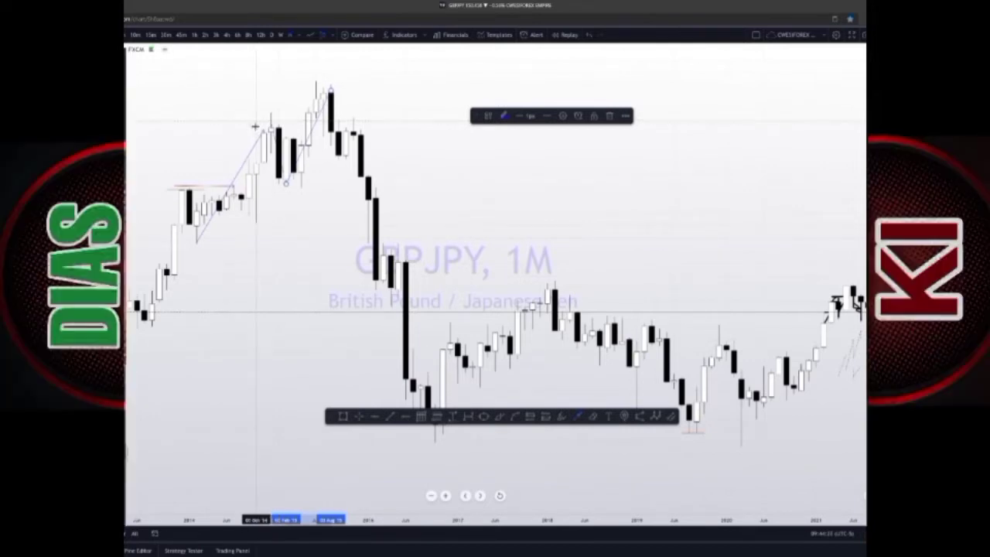
Undo the rectangle and arrows drawn around the 2013–2015 swings on the monthly chart, and switch to the 1-hour timeframe.
click(590, 35)
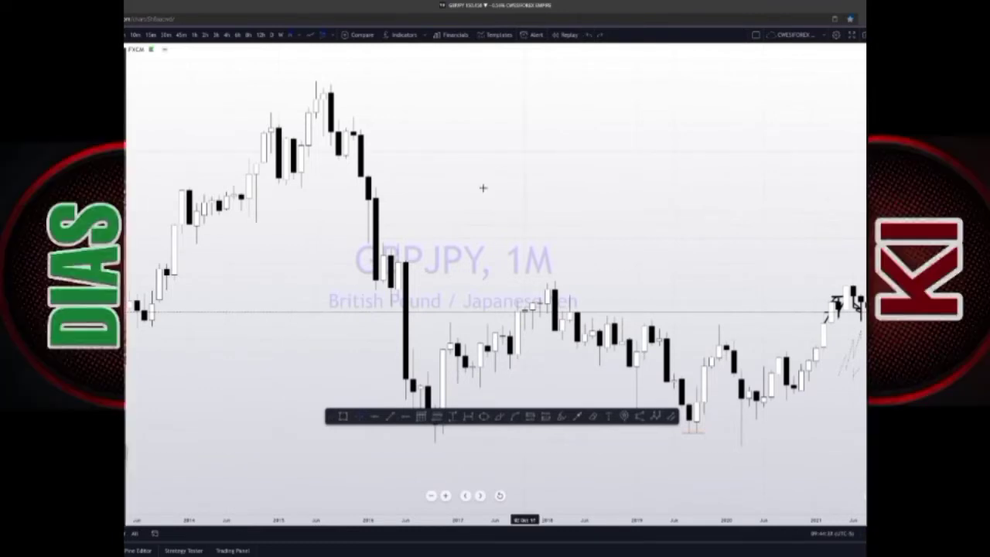
click(194, 35)
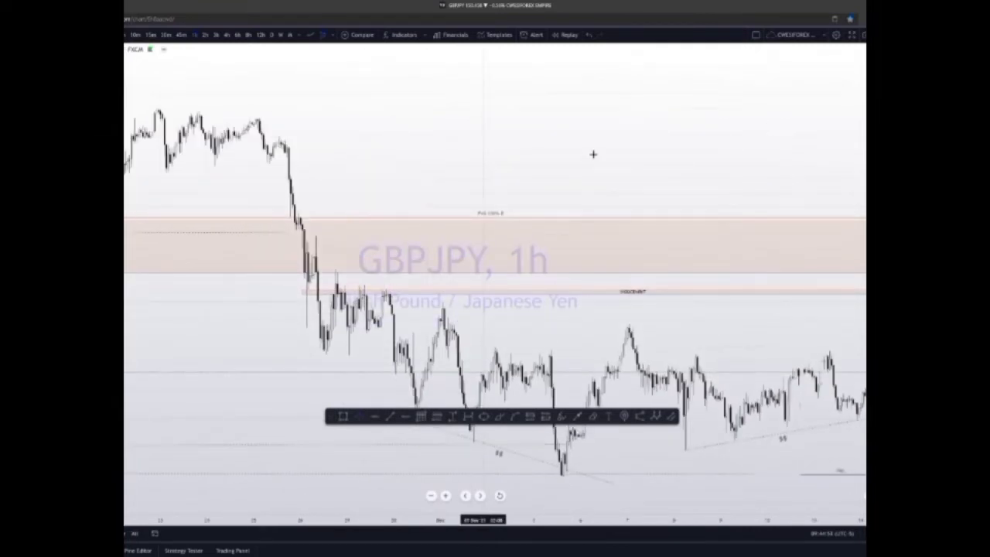
drag(594, 152, 622, 126)
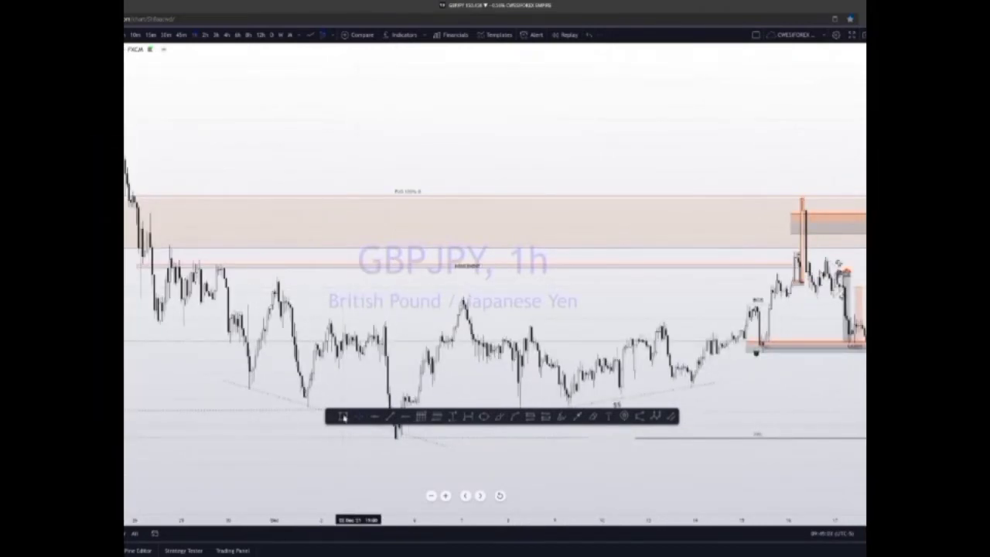
Mark the high around 1 December with a thin, flat rectangle extending from 30 November to 15 December.
click(342, 416)
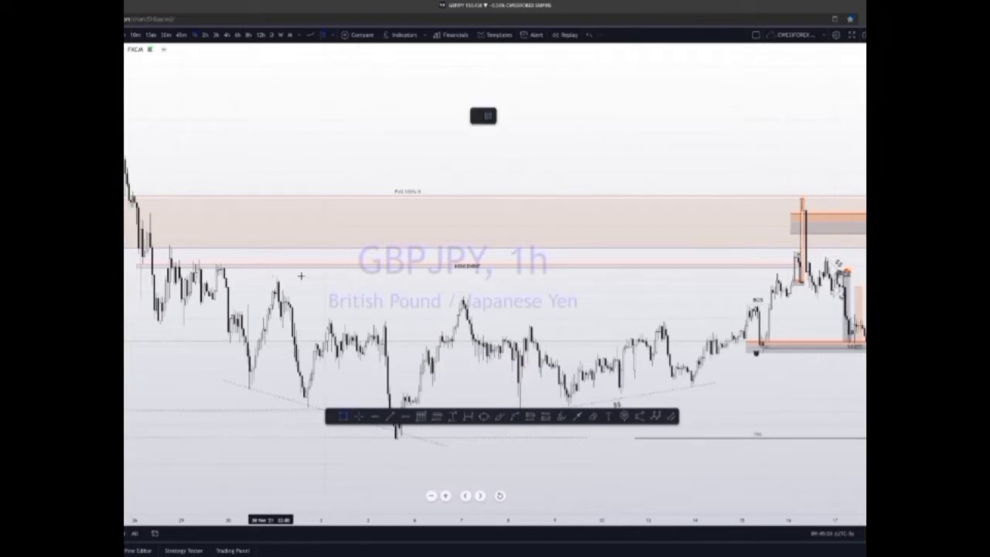
click(270, 274)
click(740, 273)
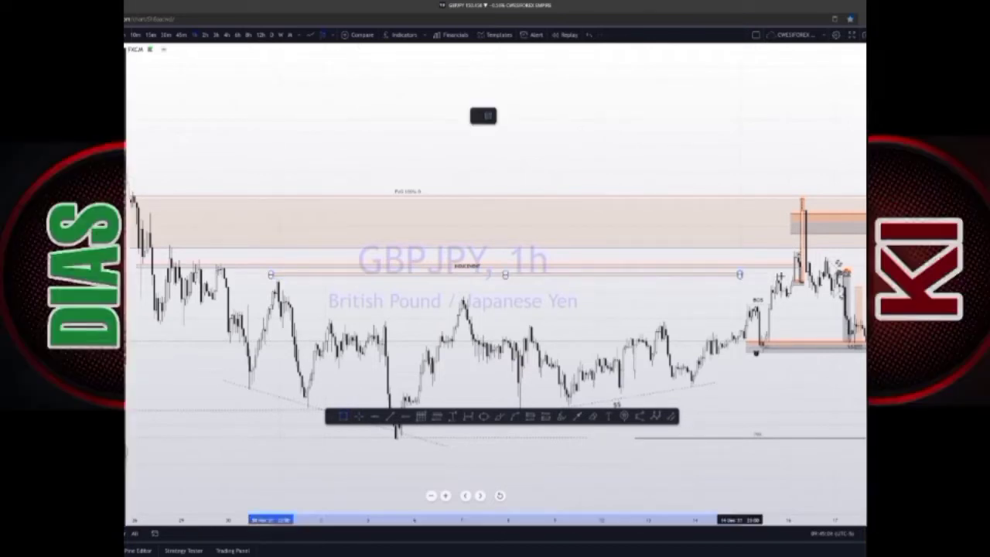
drag(739, 275, 784, 275)
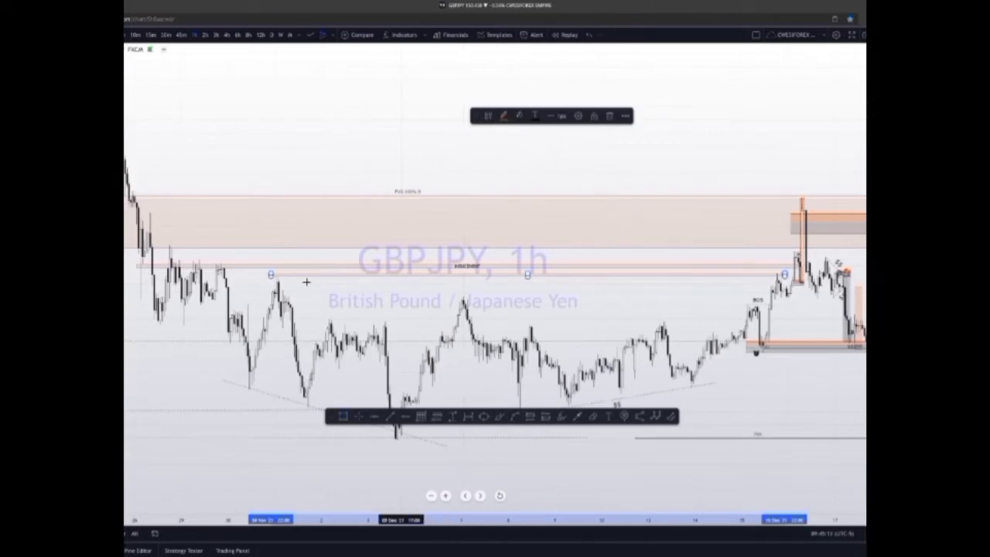
click(597, 281)
click(523, 275)
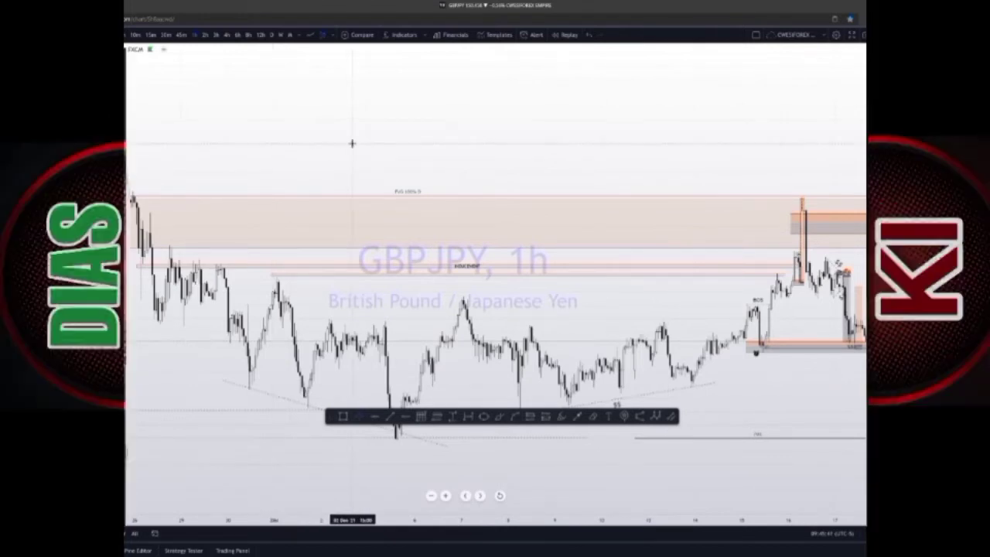
Adjust the start of the flat rectangle labelled INDUCEMENT slightly later on 26 November.
scroll(352, 143, down, 2)
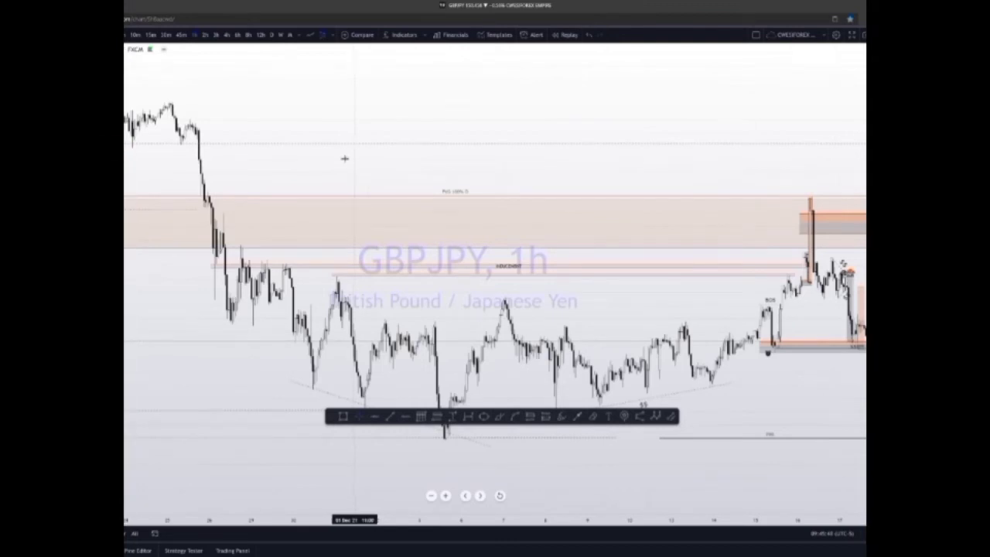
drag(330, 157, 348, 231)
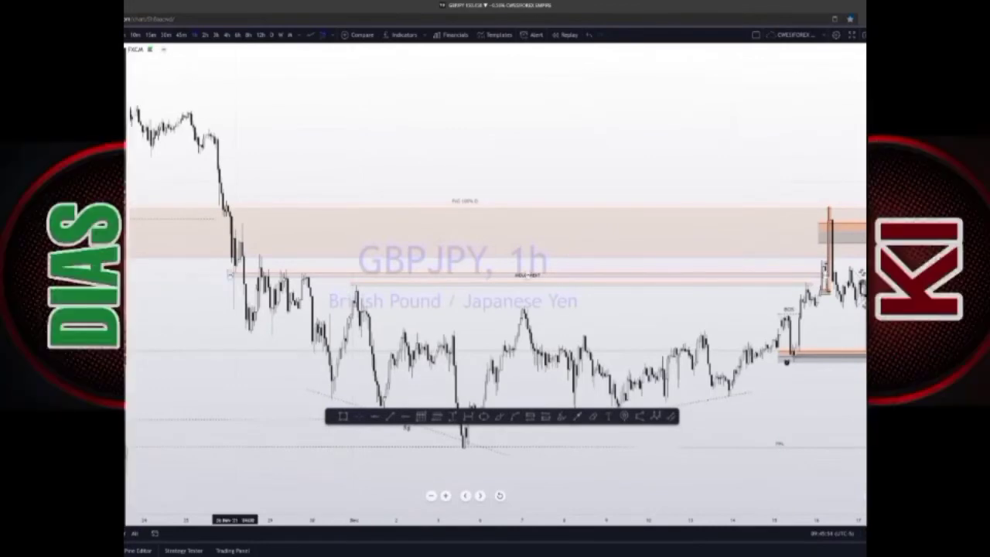
click(530, 272)
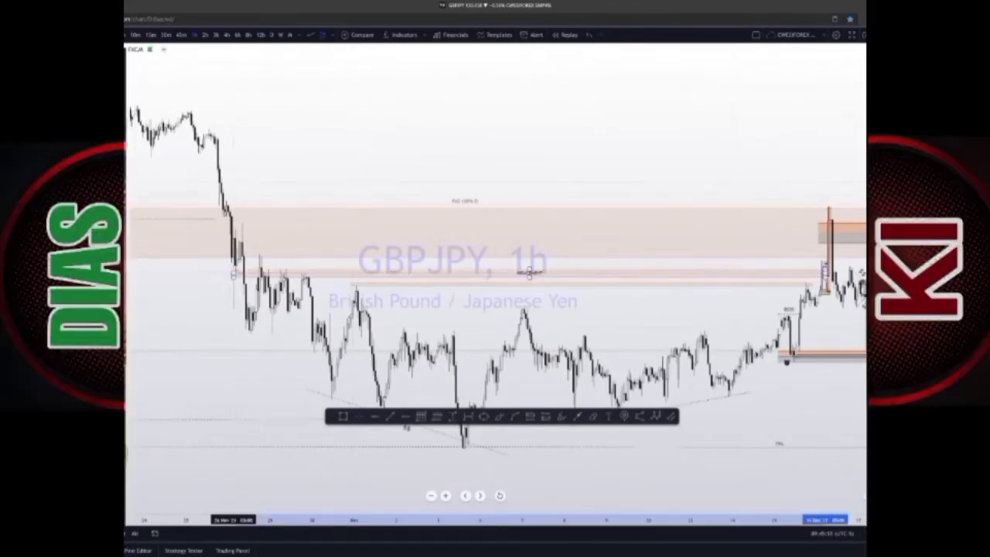
drag(234, 270, 238, 273)
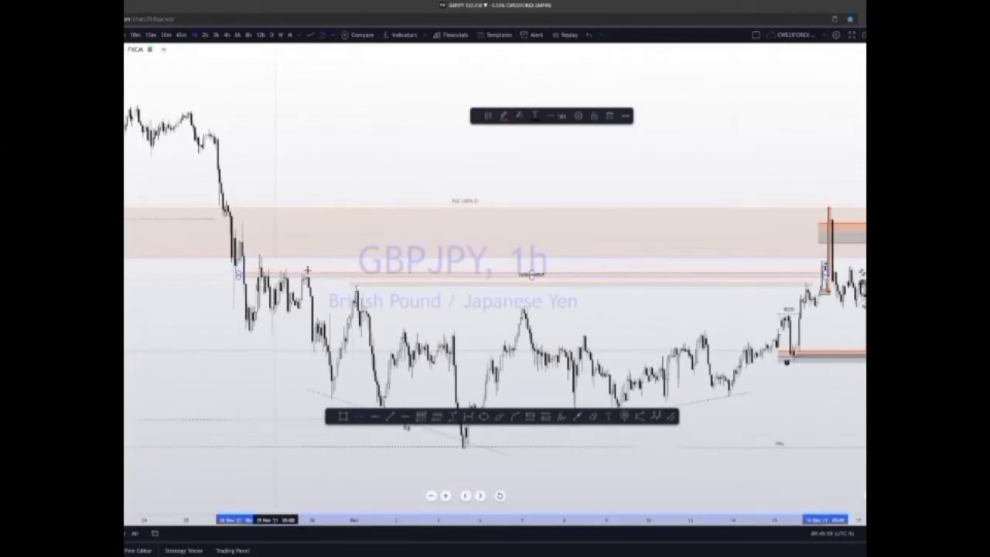
click(261, 256)
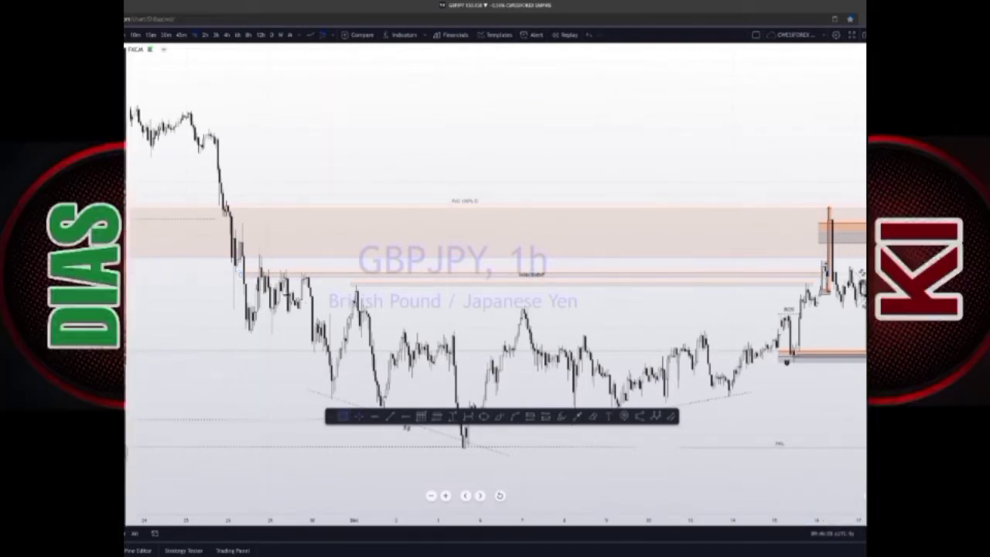
Draw a rectangle around the sideways price range between 26 and 30 November, just below the large supply zone.
click(250, 261)
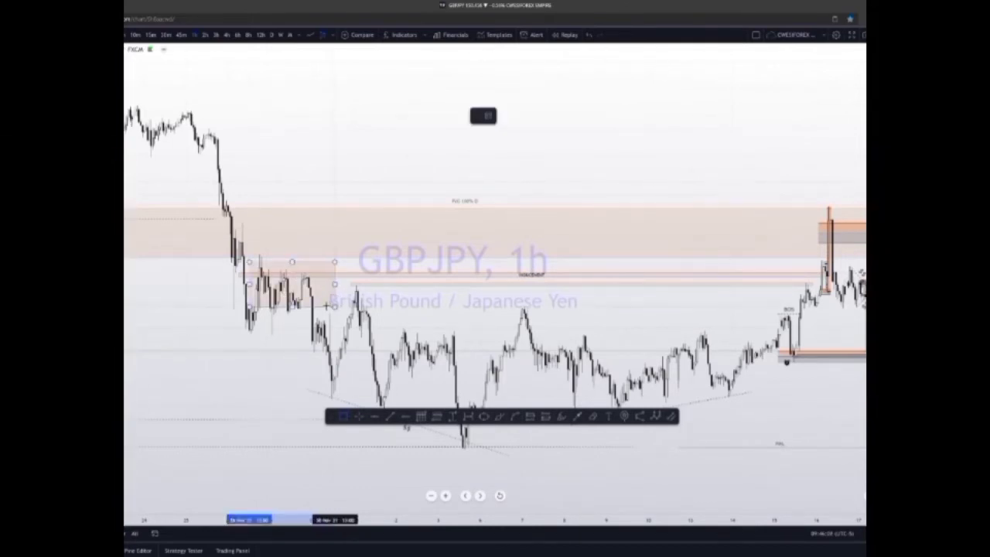
drag(331, 310, 332, 309)
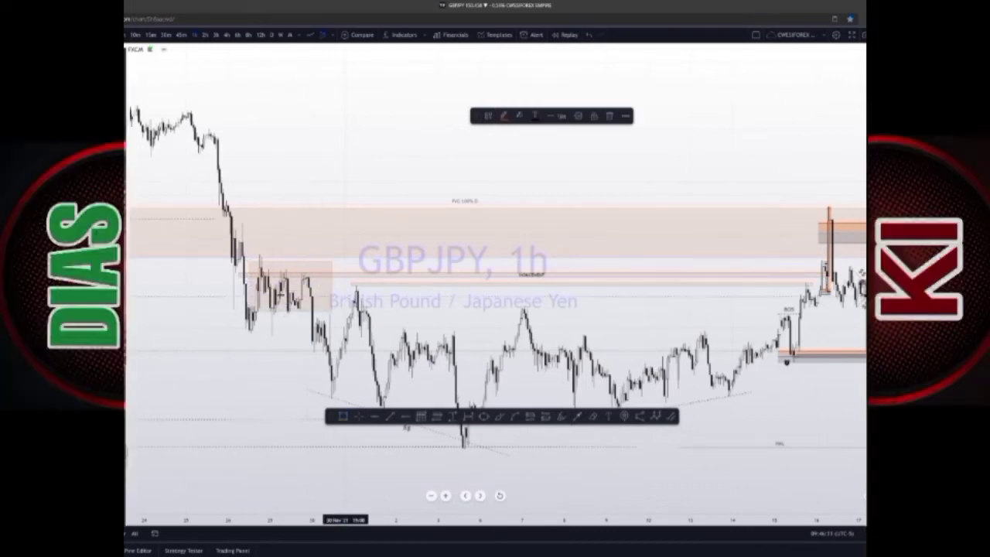
click(276, 311)
Draw trend lines along the lower and upper edges of the boxed late-November range.
click(390, 416)
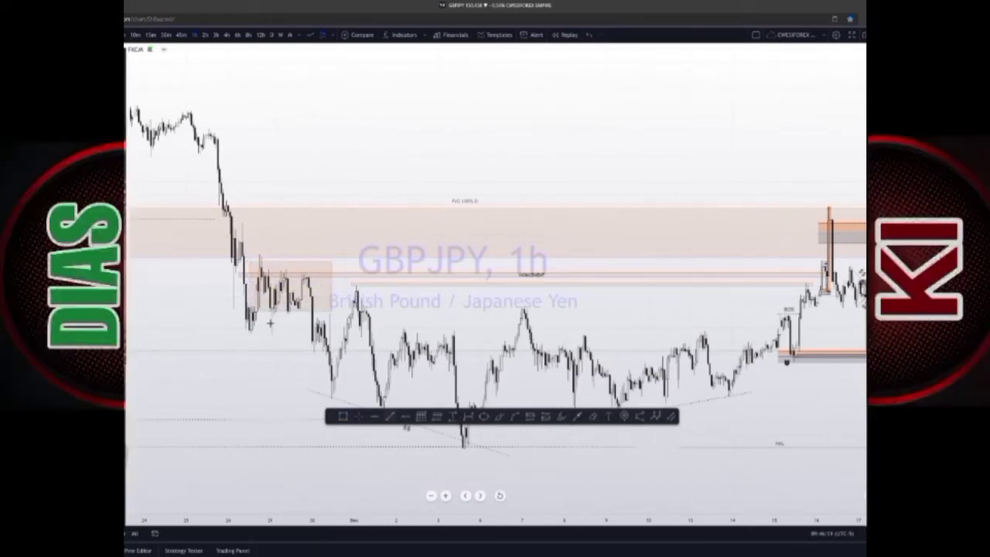
click(249, 312)
click(333, 313)
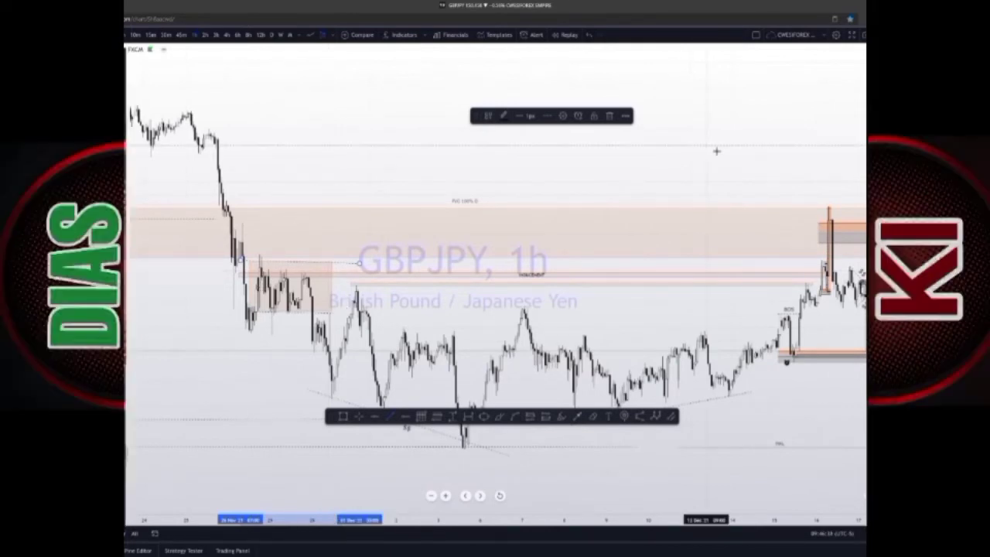
drag(718, 152, 705, 152)
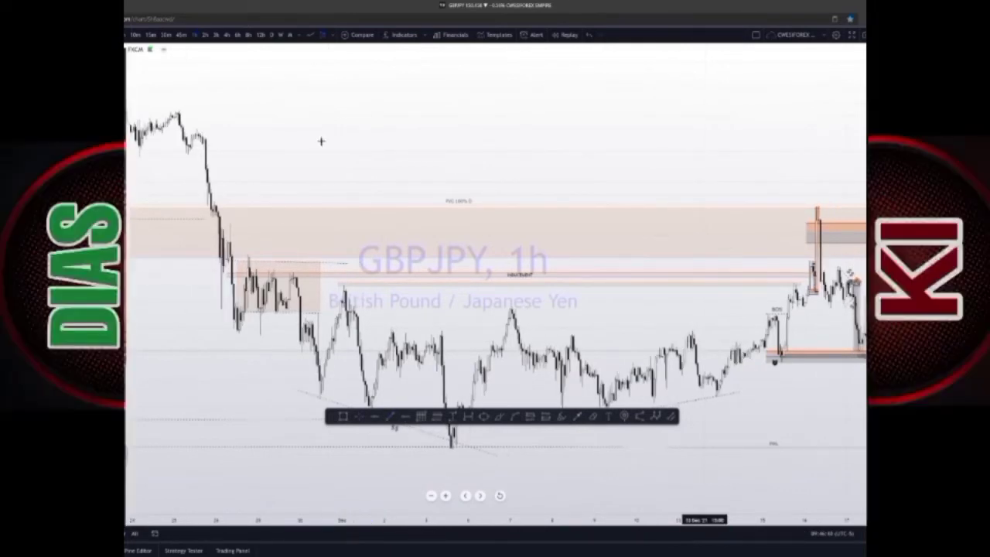
Mark the equal highs of 2 and 3 December with a thin, flat rectangle and fit its ends to the highs.
scroll(338, 137, left, 6)
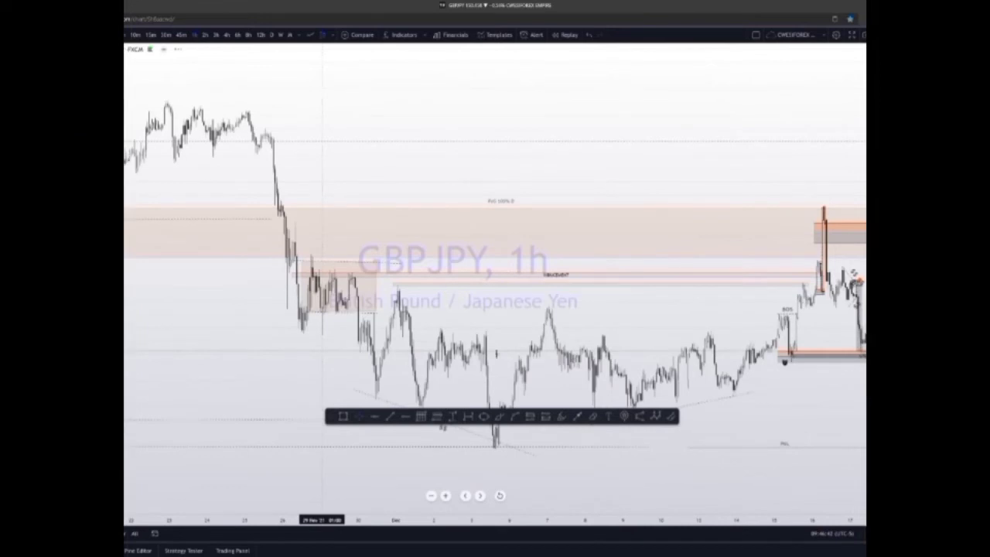
scroll(545, 431, up, 2)
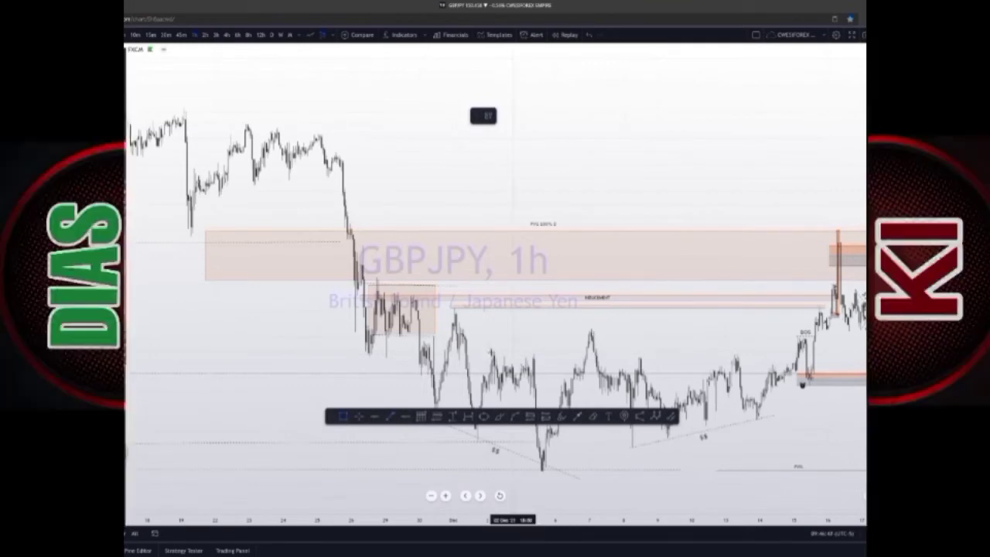
click(491, 353)
click(539, 353)
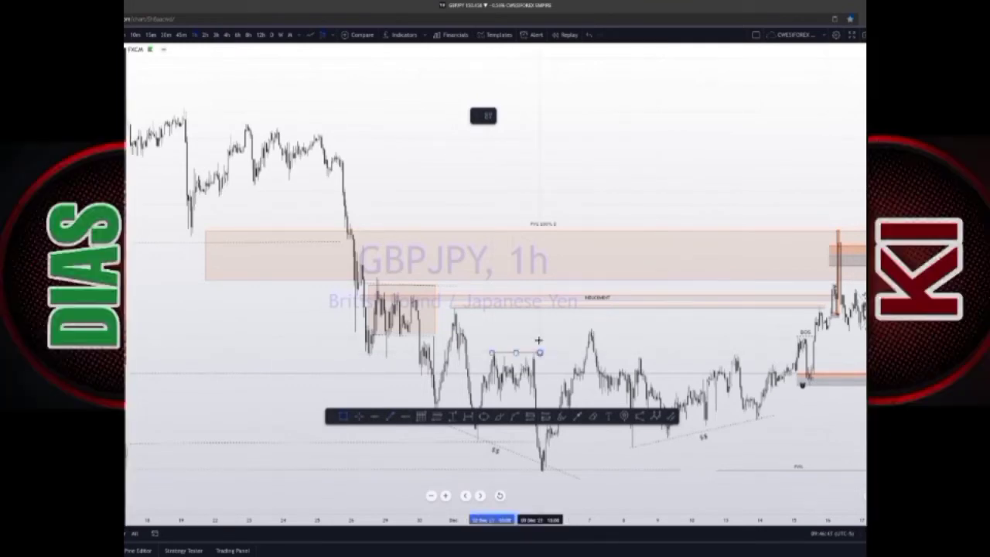
click(532, 338)
click(531, 341)
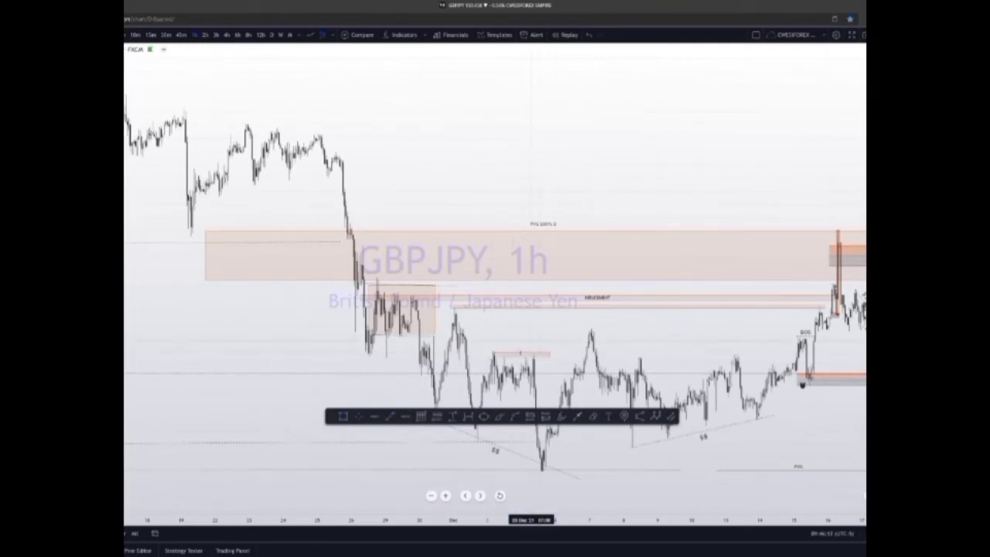
click(520, 354)
click(518, 347)
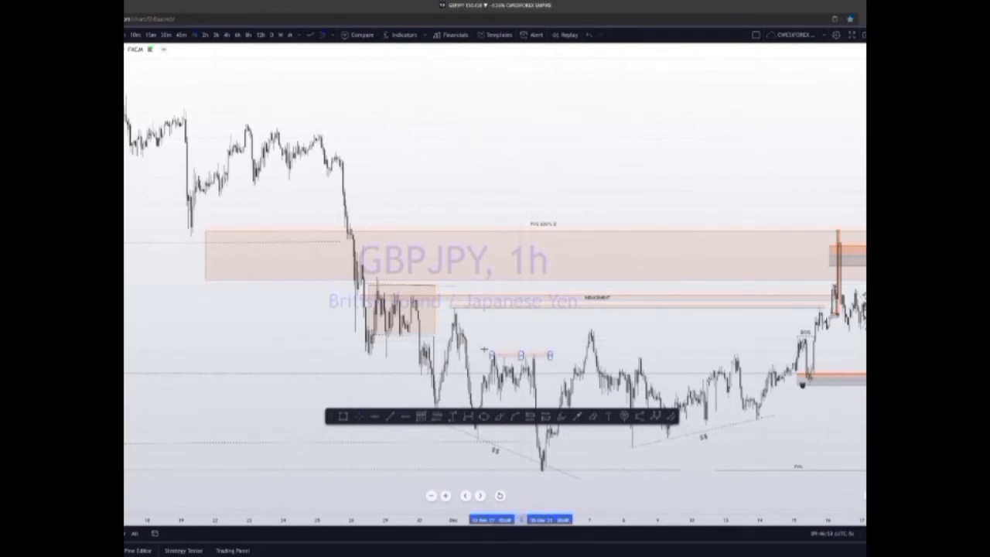
click(487, 352)
click(490, 353)
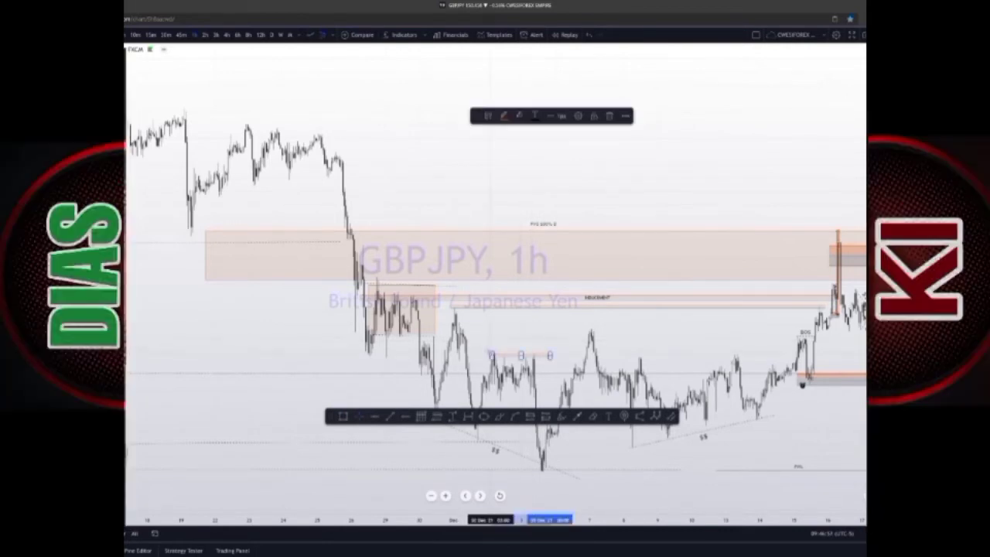
drag(490, 353, 488, 353)
click(582, 352)
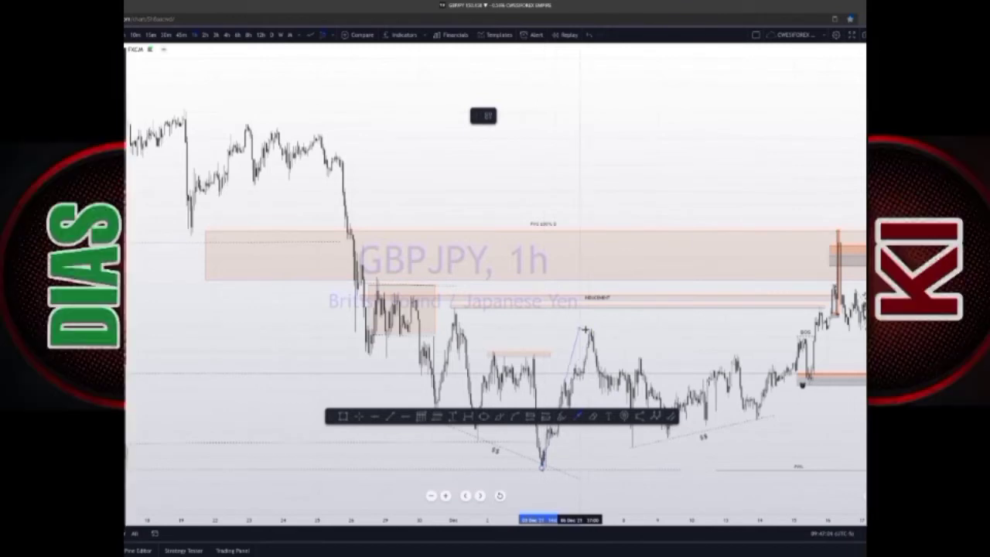
Draw an arrow from the early-December low up to the 6 December high, and a horizontal one extending the marked 2–3 December highs.
click(584, 329)
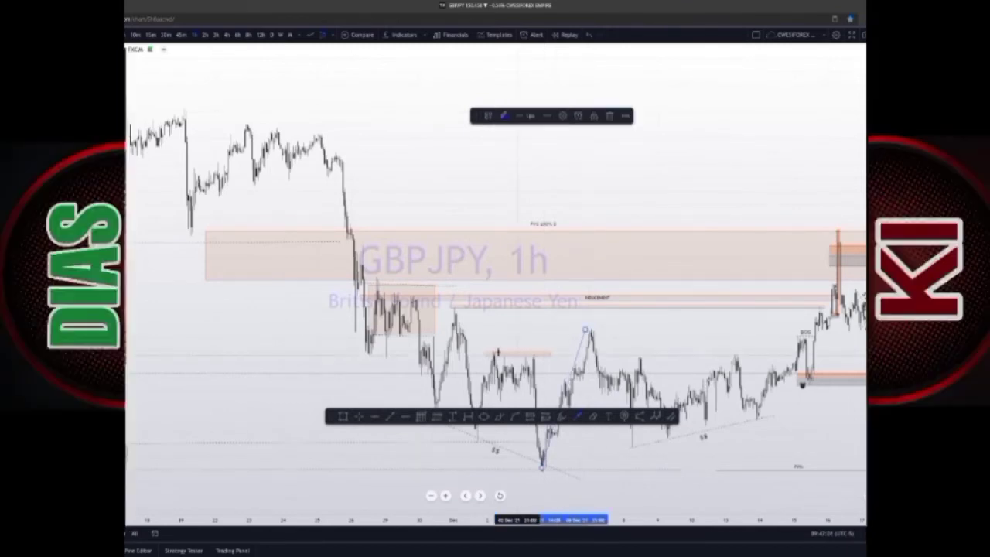
click(481, 351)
click(591, 354)
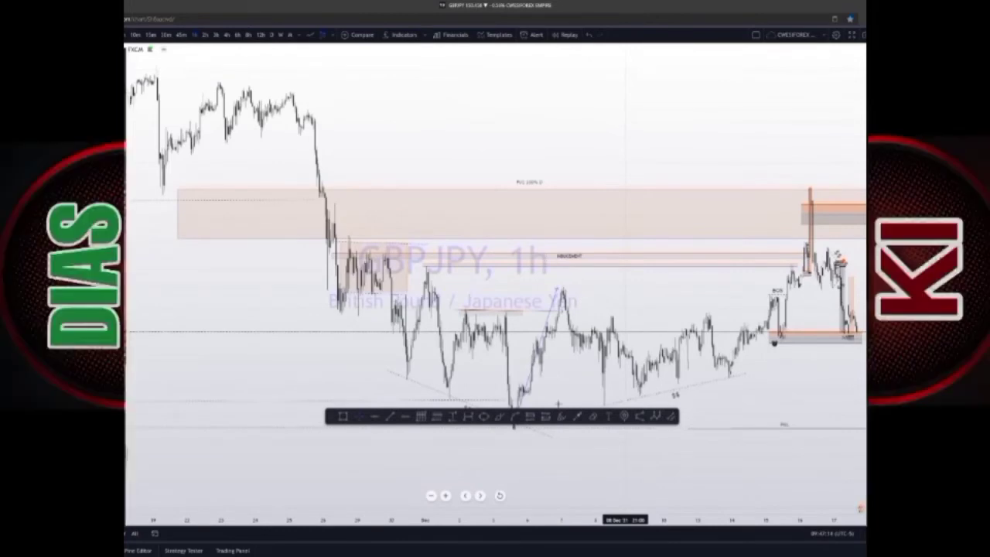
Circle the 1 December low and the 3 December high freehand with the Brush tool.
click(500, 416)
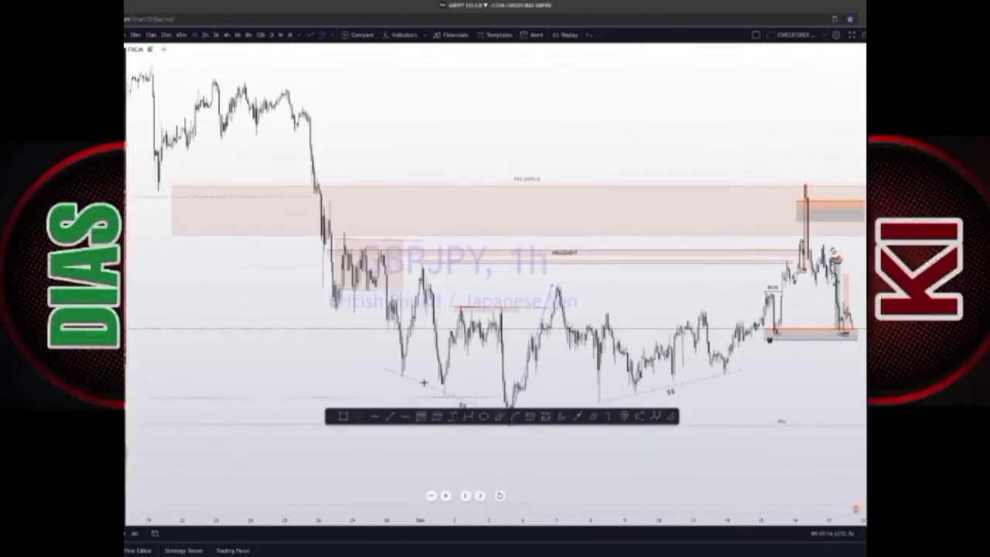
drag(425, 385, 448, 376)
click(444, 377)
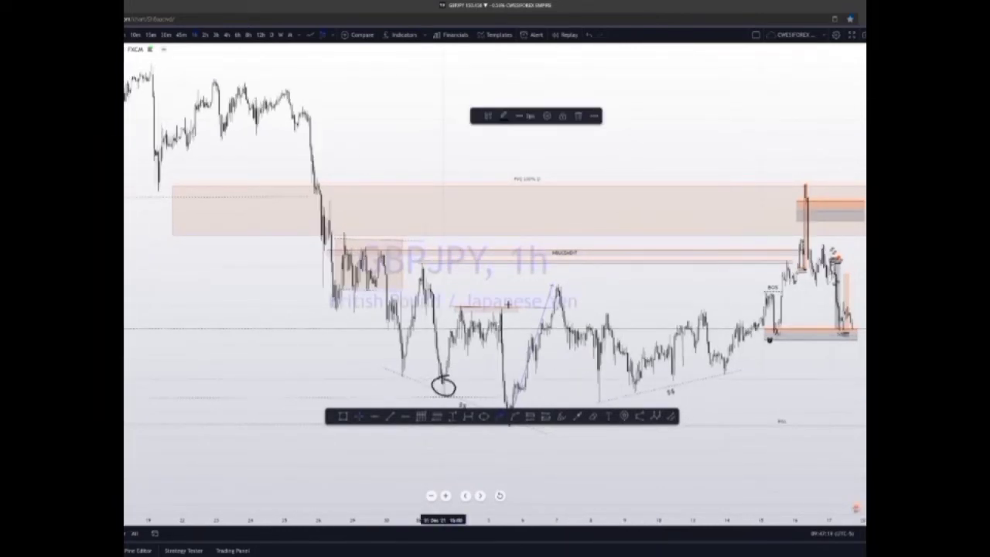
mouse_move(507, 307)
mouse_down()
mouse_move(490, 311)
mouse_move(504, 304)
mouse_up()
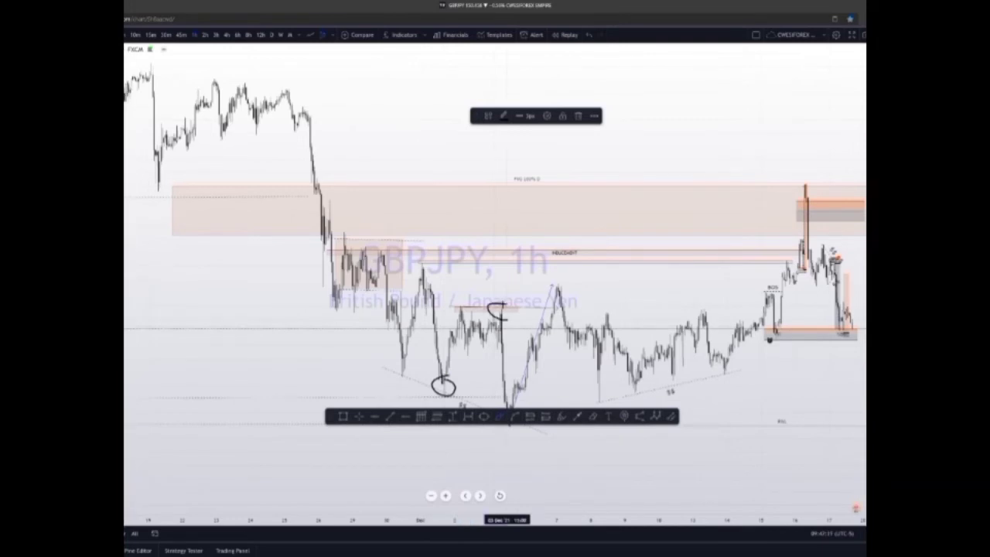
Sketch brush strokes extending both circled levels, along the rise from the early-December low, and through the swings up to 15 December.
drag(594, 284, 512, 193)
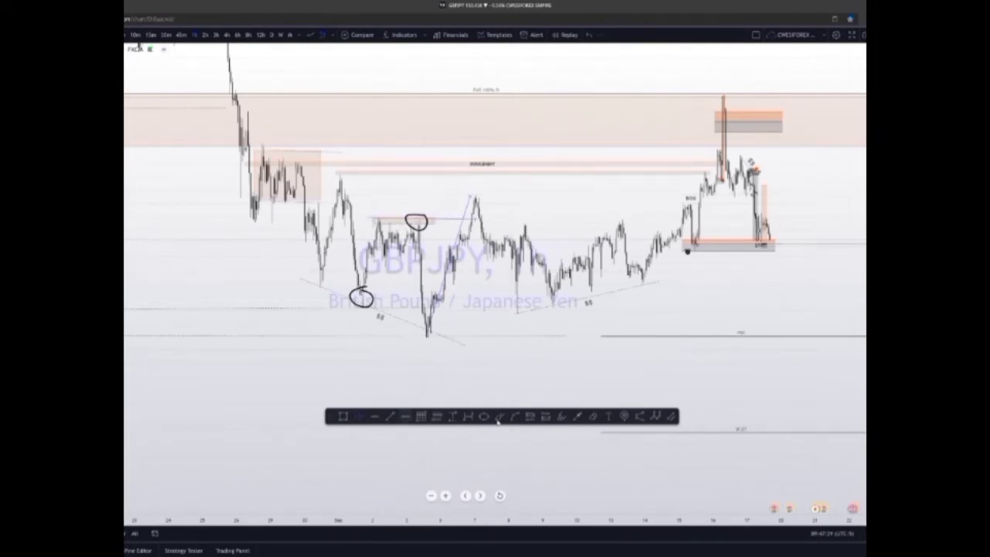
click(499, 417)
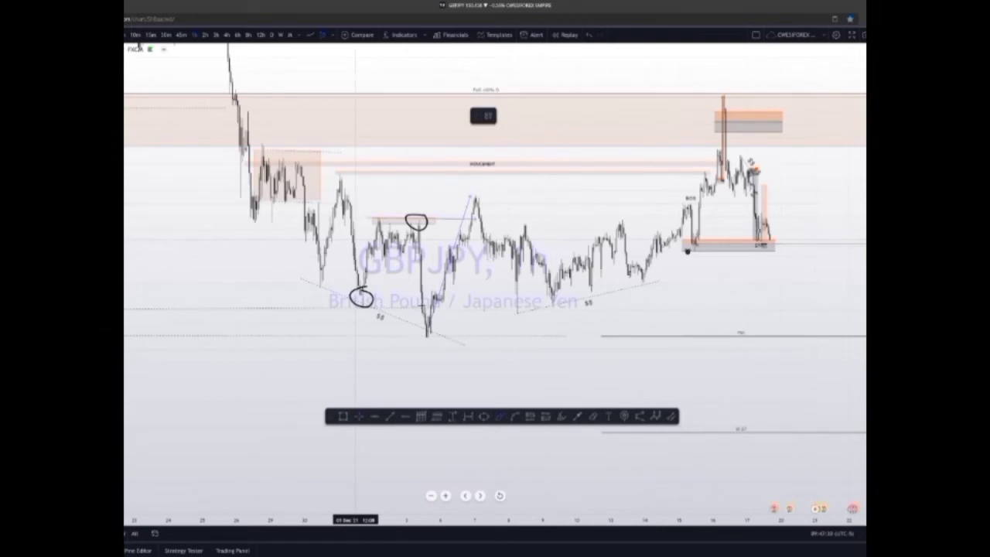
mouse_move(360, 307)
mouse_down()
mouse_move(423, 306)
mouse_move(460, 276)
mouse_move(474, 198)
mouse_up()
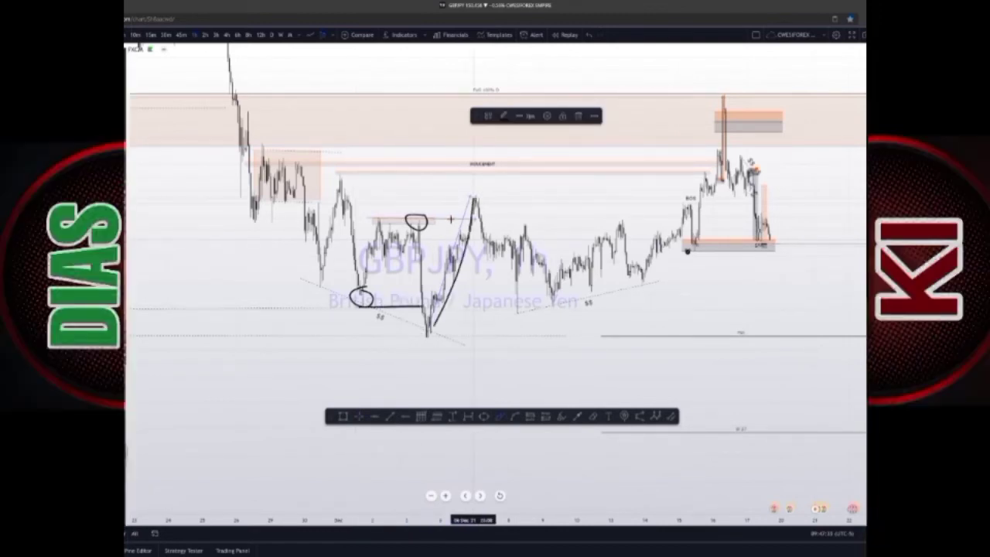
mouse_move(405, 219)
mouse_down()
mouse_move(435, 220)
mouse_move(474, 197)
mouse_move(492, 232)
mouse_move(562, 228)
mouse_move(631, 271)
mouse_move(690, 181)
mouse_up()
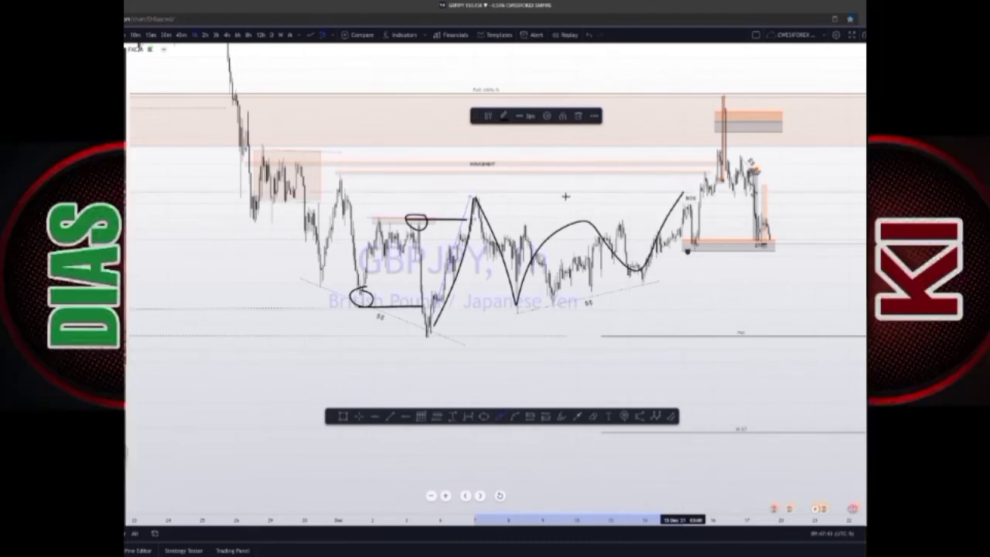
Undo the freehand brush strokes and both circles.
click(587, 37)
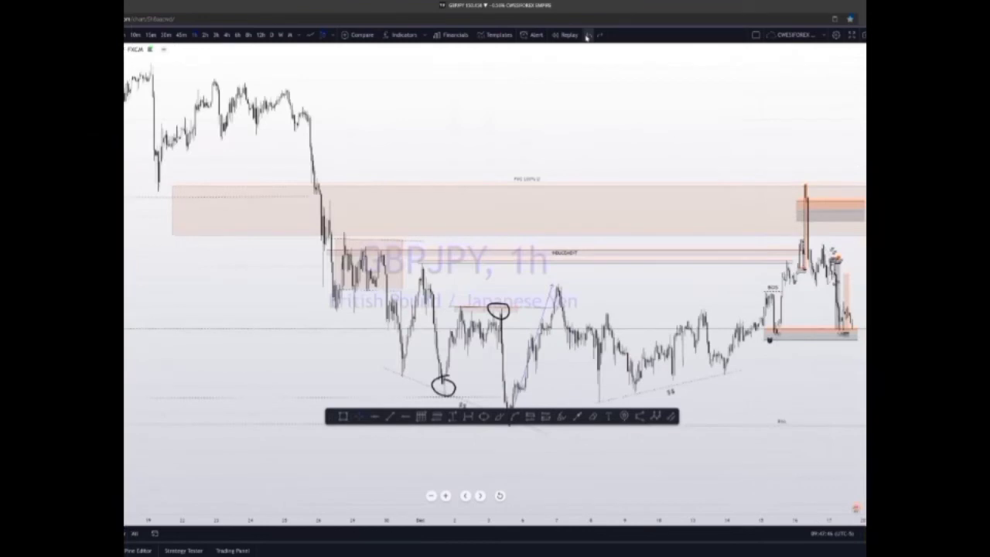
click(587, 37)
click(587, 36)
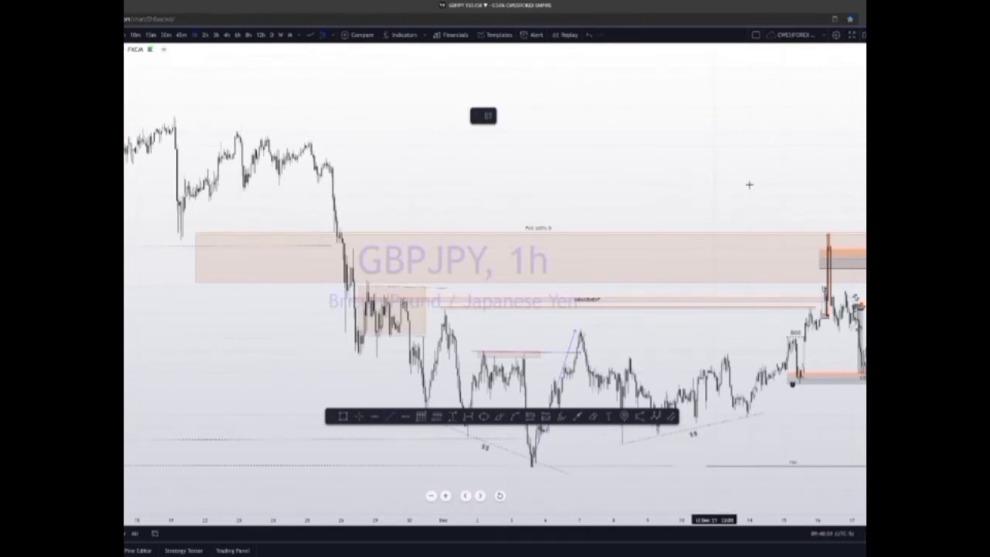
Shorten the falling $$ trend line to end just past the 1 December low and adjust its start near 29 November.
drag(713, 184, 649, 114)
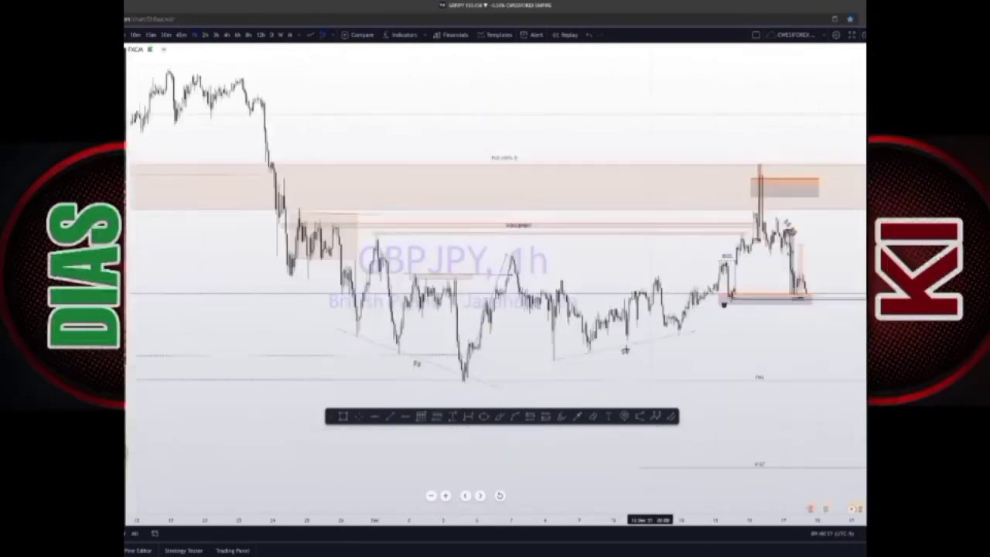
drag(652, 351, 638, 339)
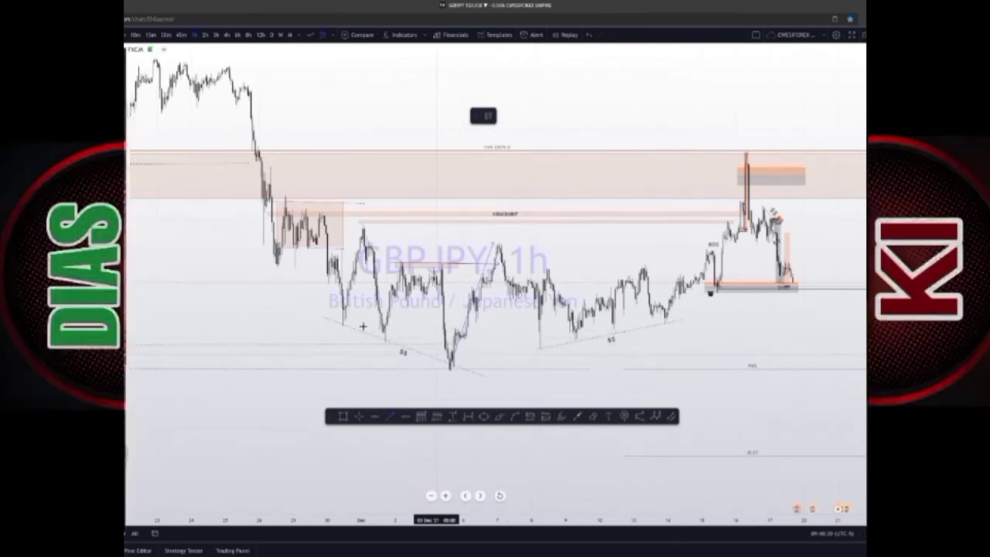
click(405, 349)
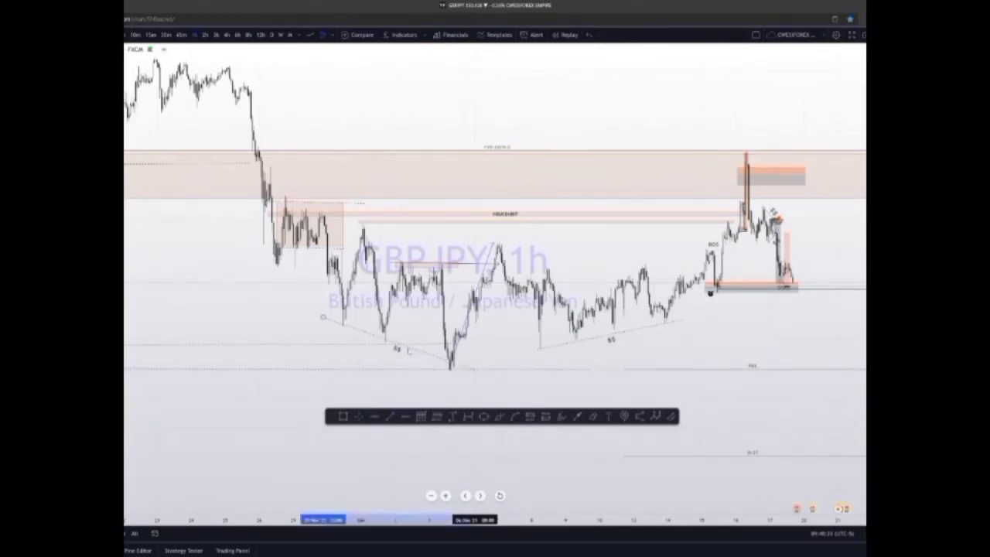
drag(409, 352, 408, 351)
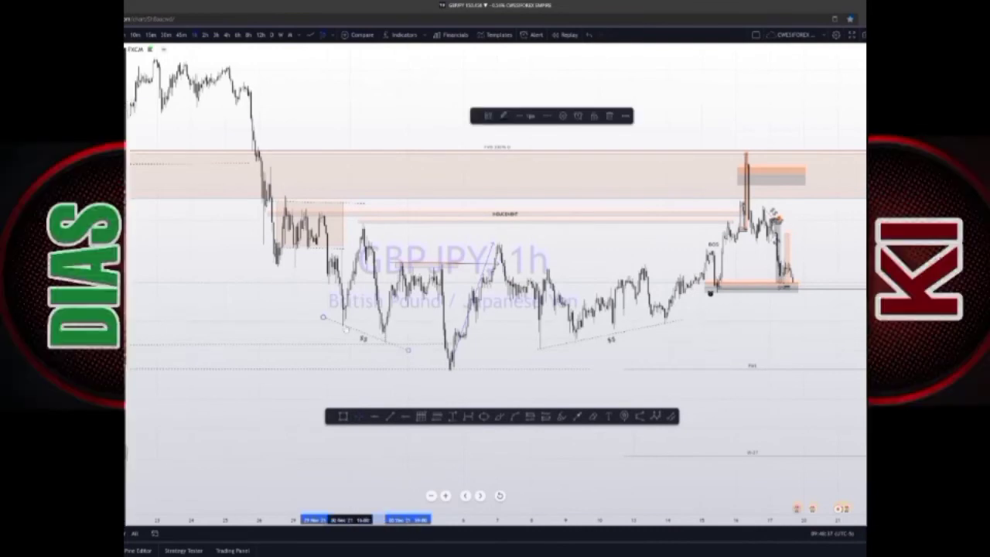
click(330, 323)
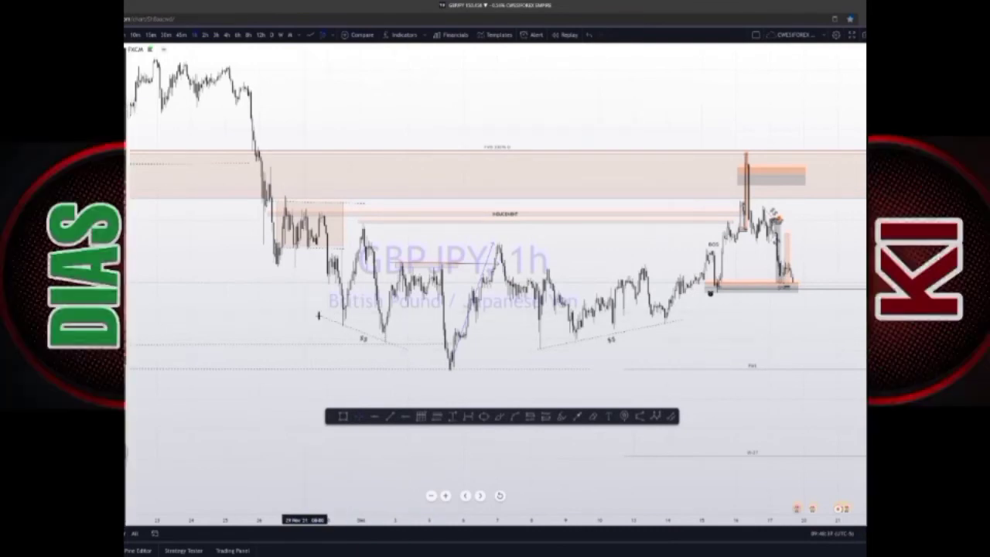
click(324, 318)
click(325, 318)
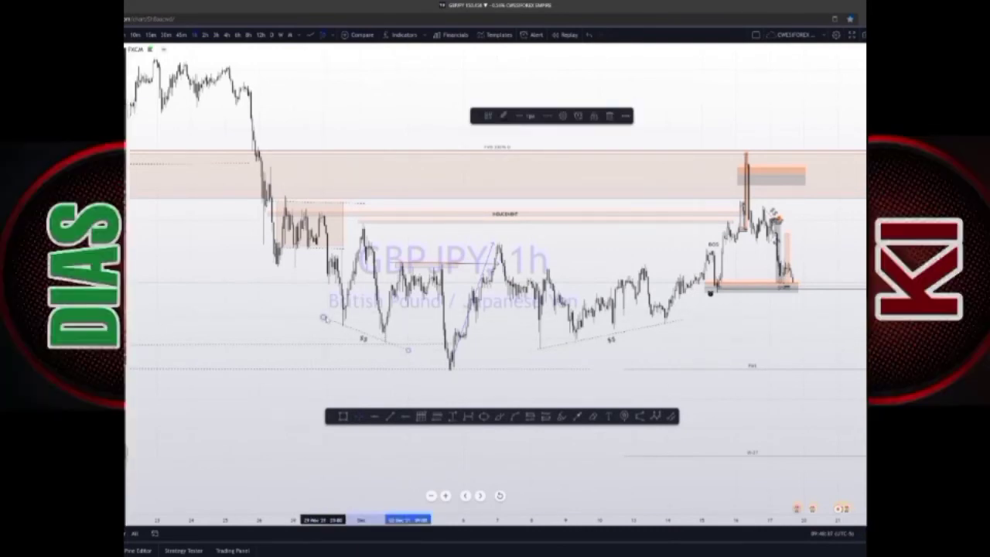
drag(323, 317, 339, 325)
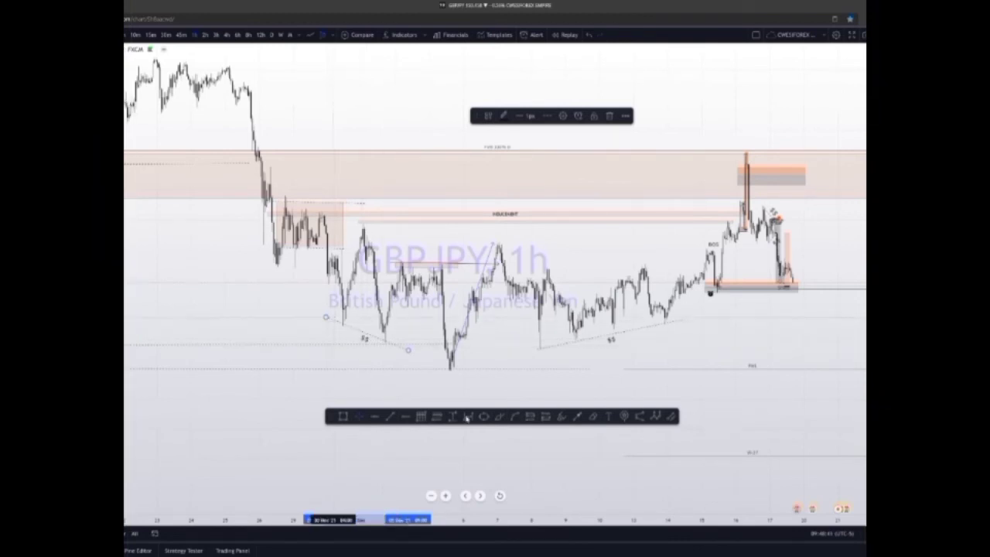
Draw a small W-shaped double-bottom pattern with trend lines in the empty area below the chart around 14–15 December.
click(390, 416)
click(671, 378)
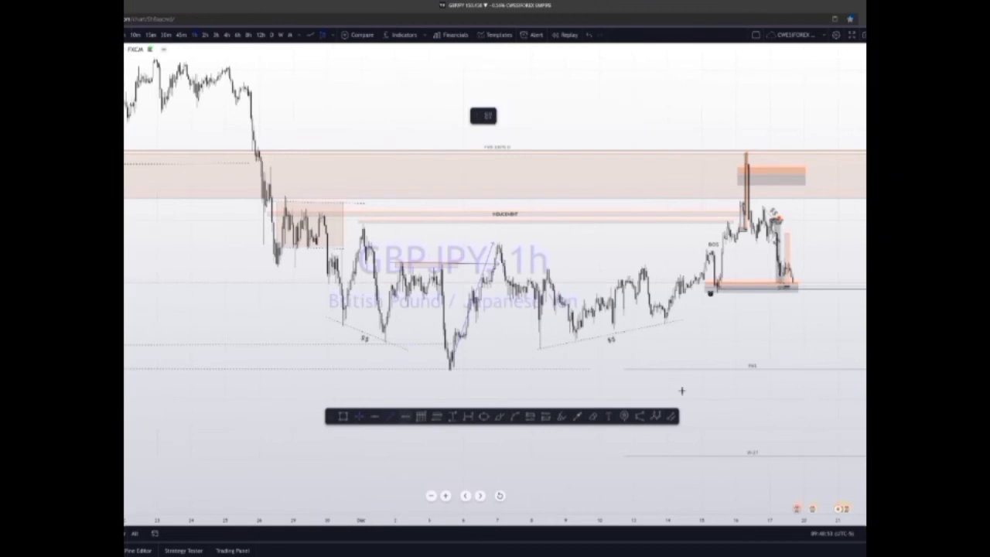
click(696, 395)
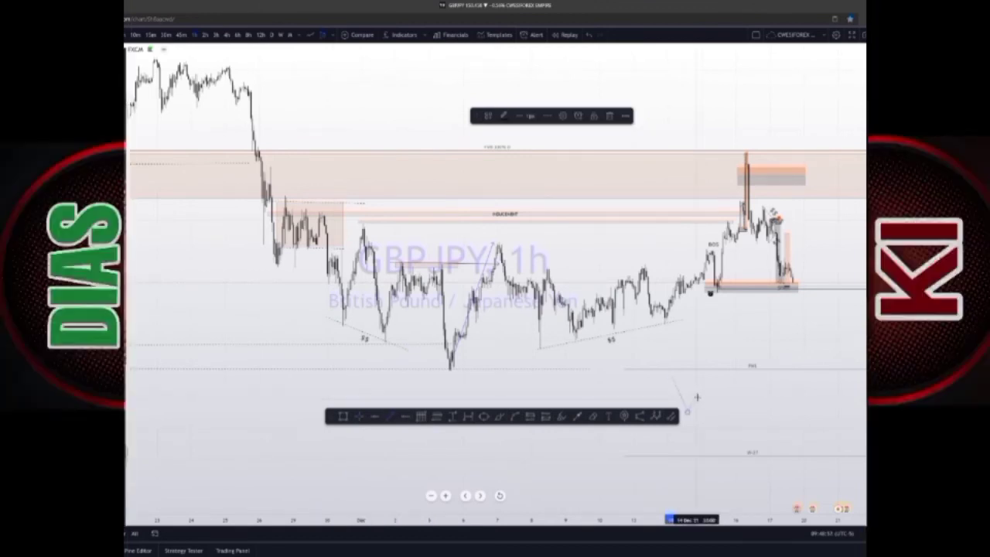
click(708, 382)
Draw a horizontal line joining the two bottoms of the W pattern, and undo it.
click(682, 412)
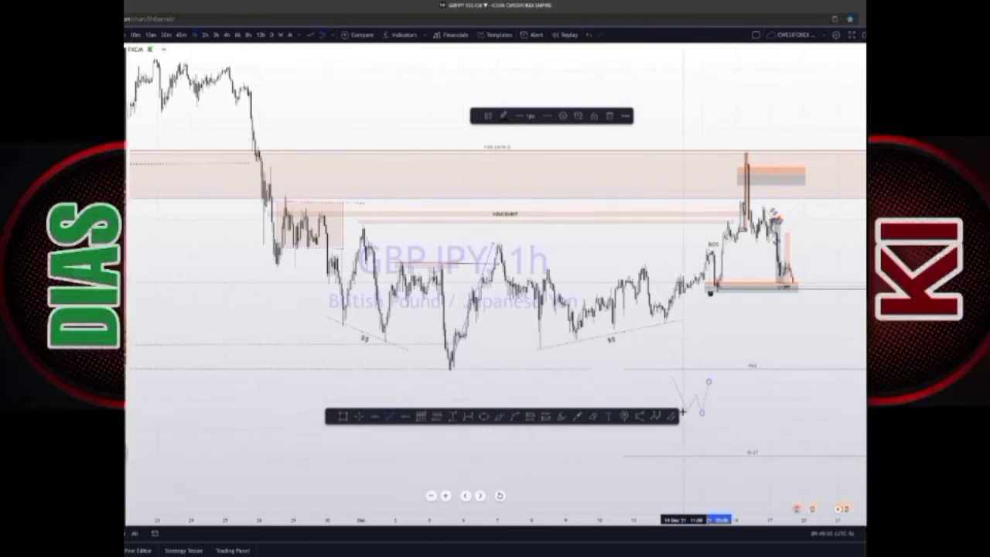
click(716, 412)
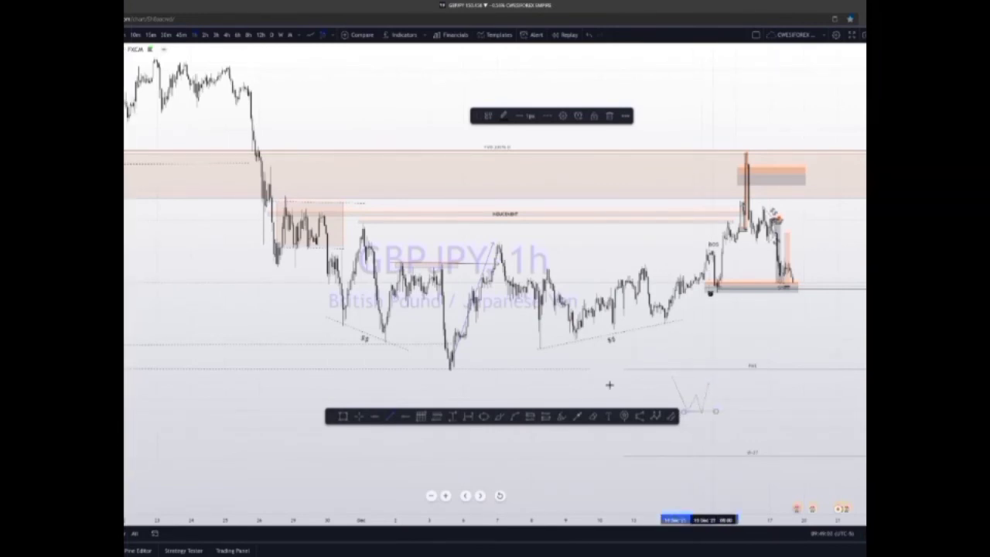
click(587, 38)
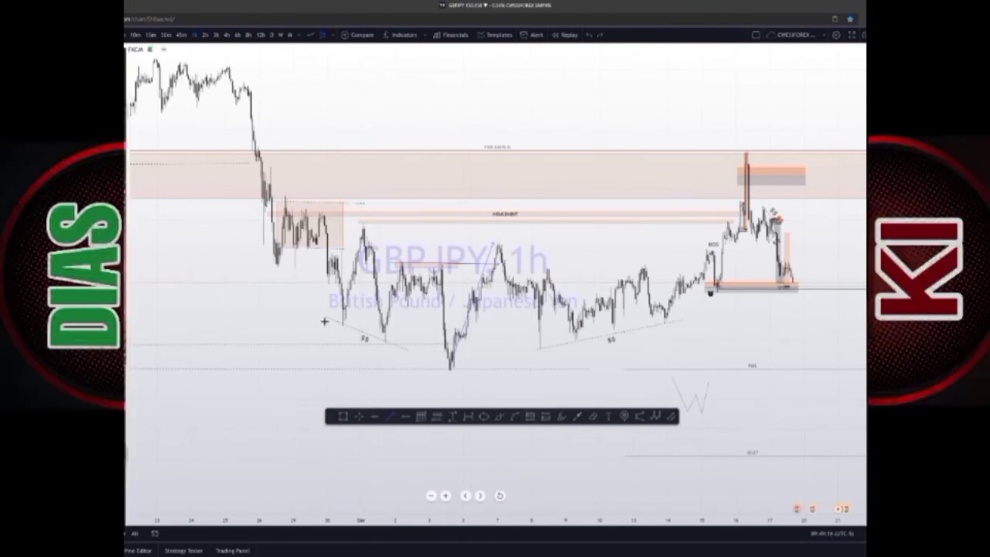
Sketch brush strokes over the falling $$ line, through the swing into the early-December low, and along the broken 1 December low.
click(384, 344)
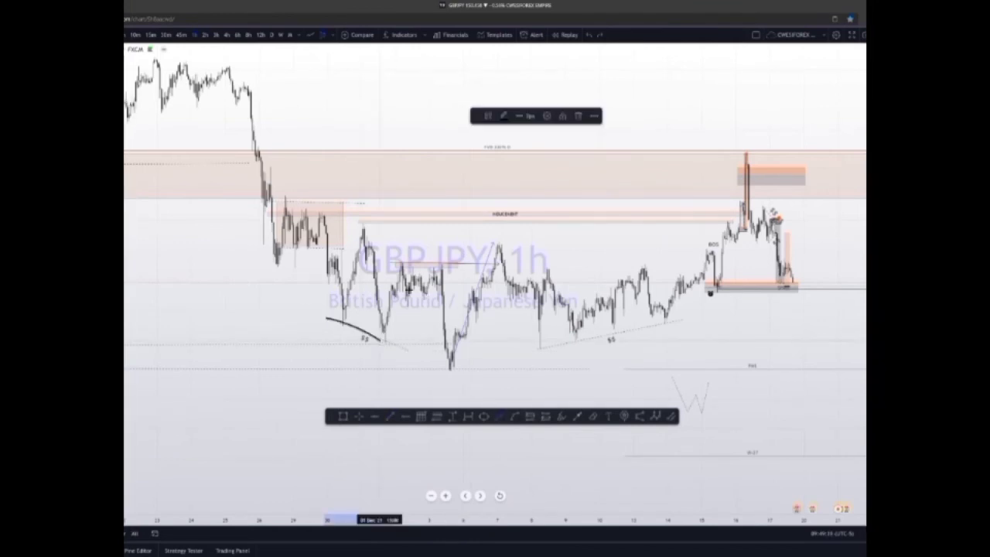
drag(382, 342, 453, 376)
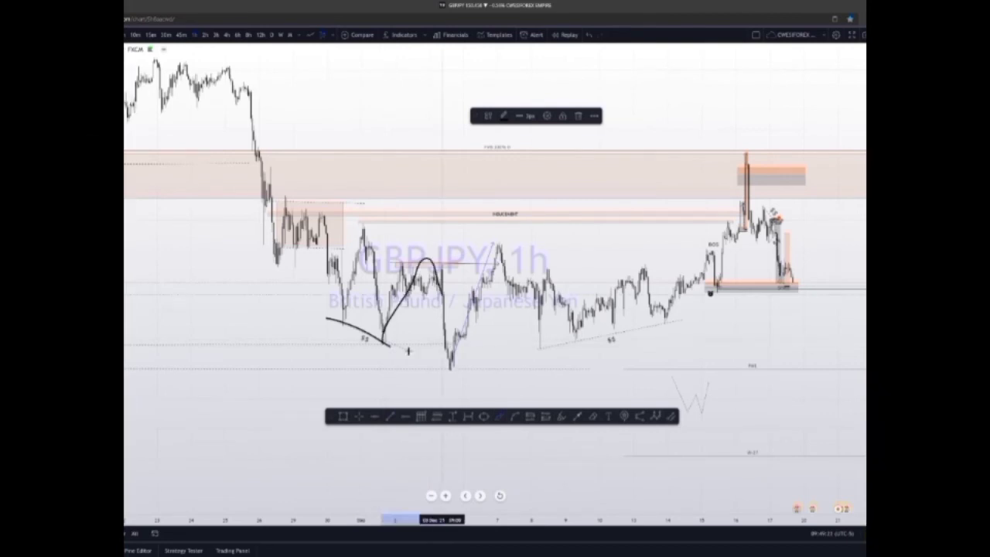
drag(375, 340, 454, 342)
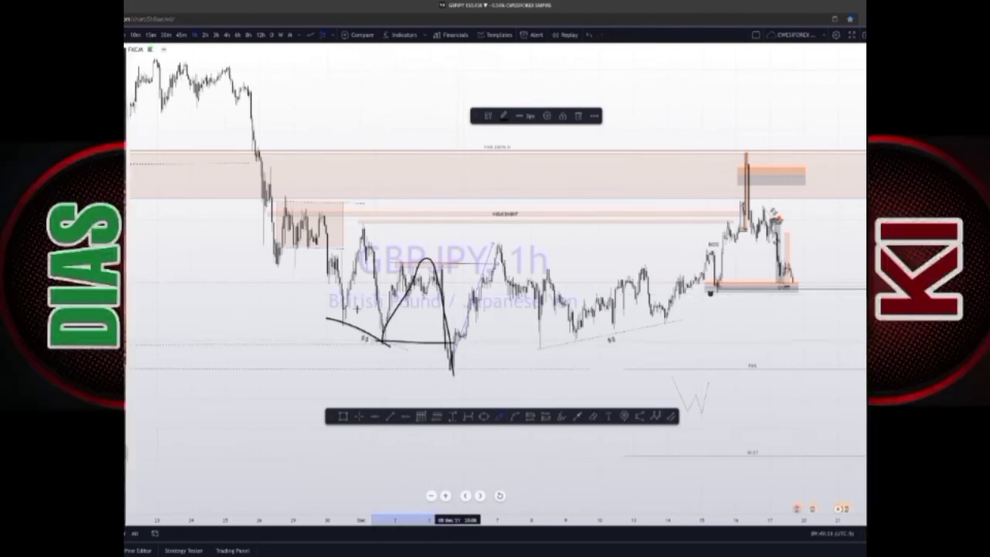
click(469, 386)
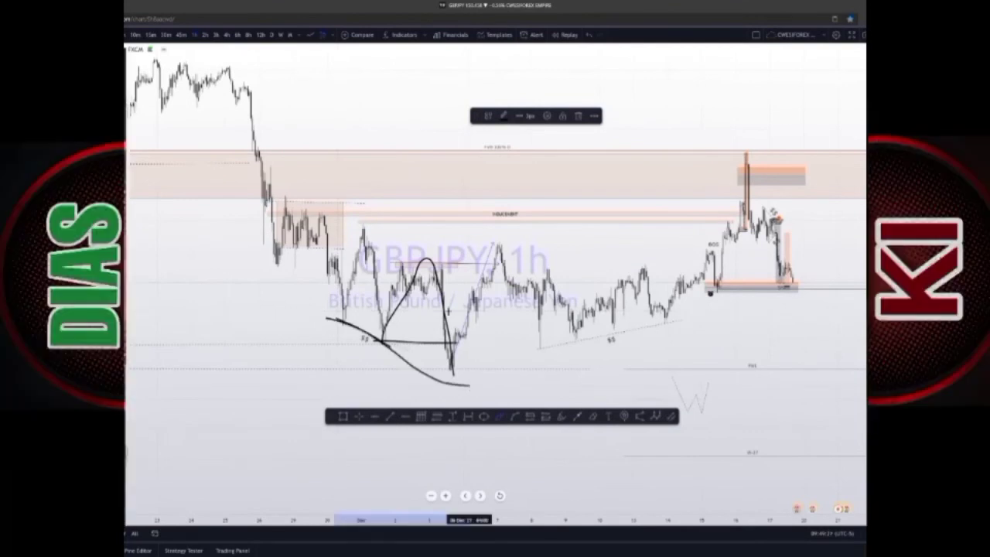
Undo the freehand brush strokes drawn around the falling $$ line.
click(588, 36)
click(588, 36)
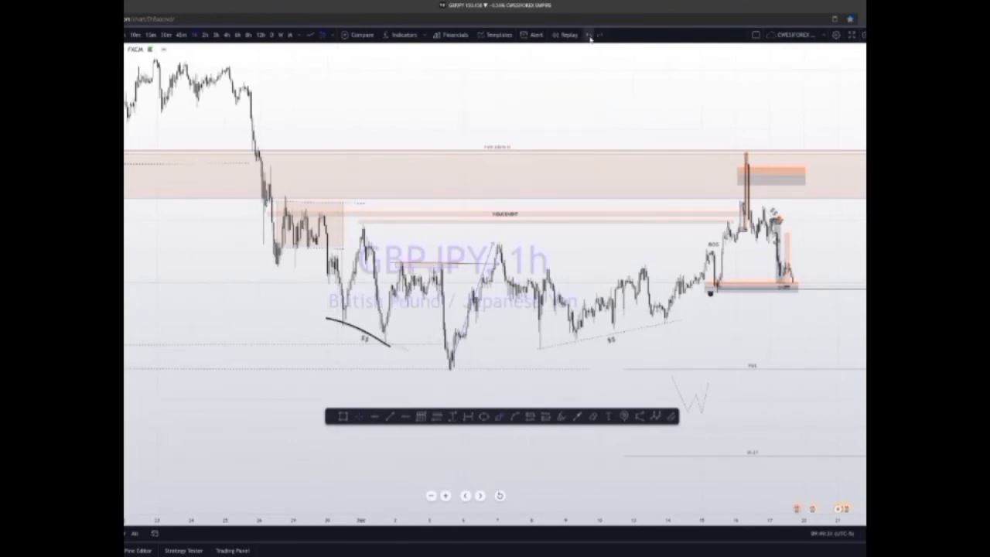
click(589, 35)
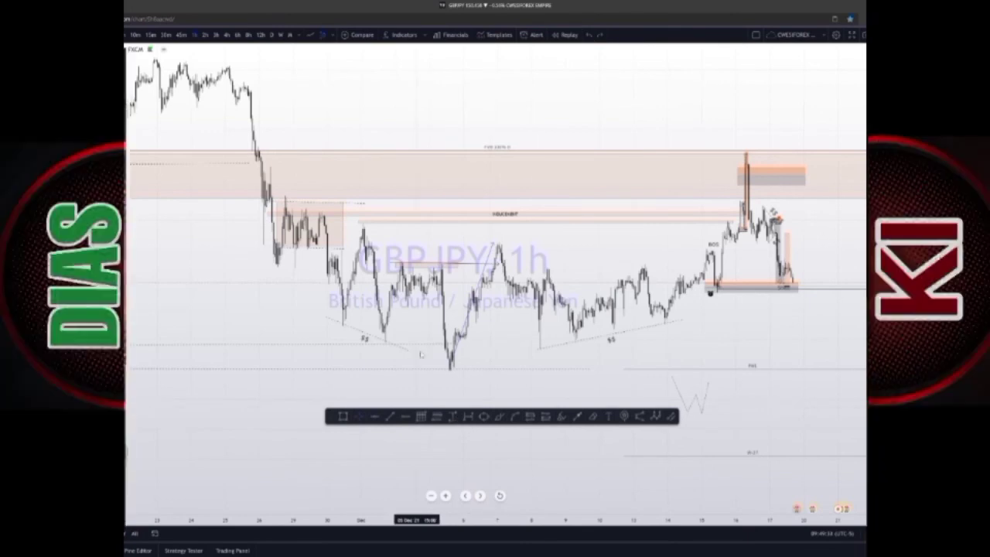
Extend the falling $$ trend line to end just past the early-December low.
drag(409, 350, 467, 376)
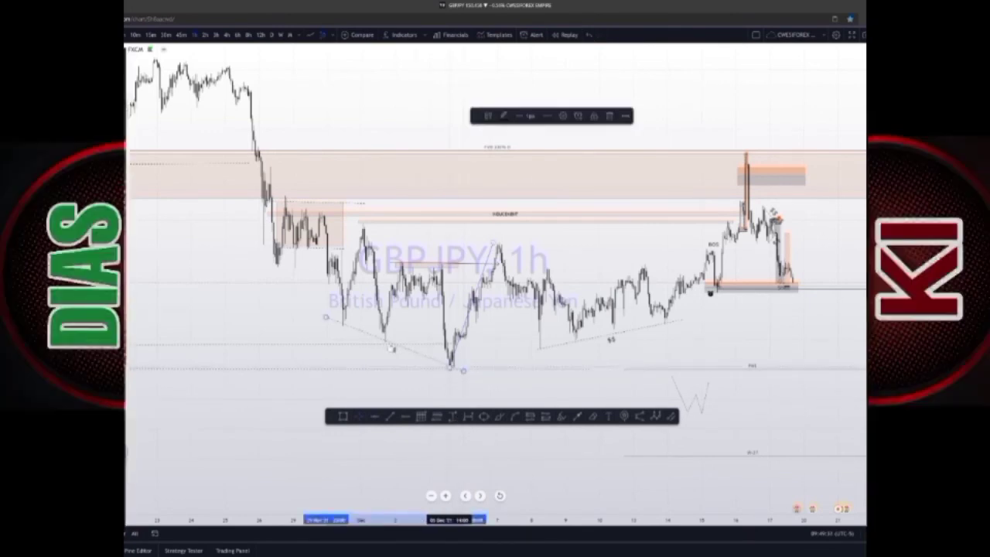
click(462, 371)
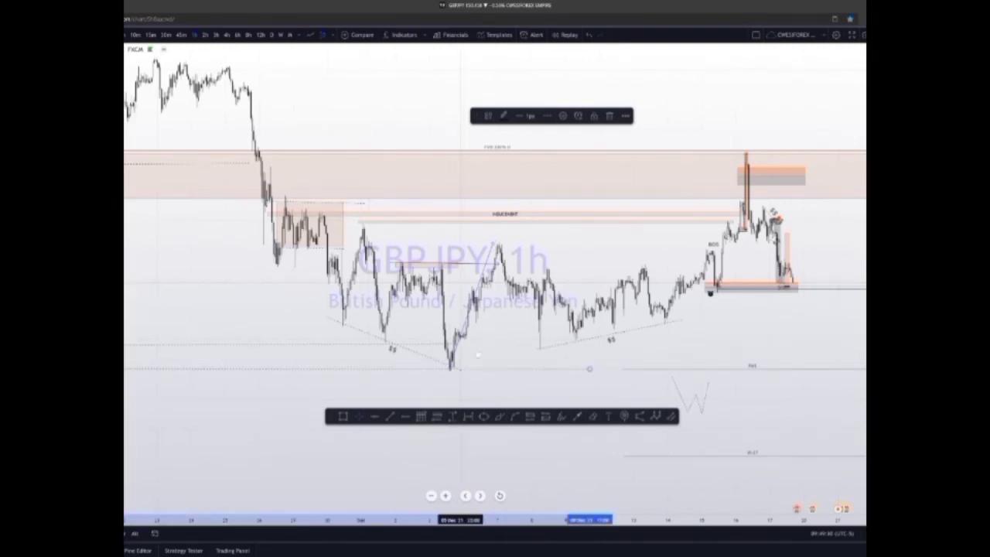
click(477, 350)
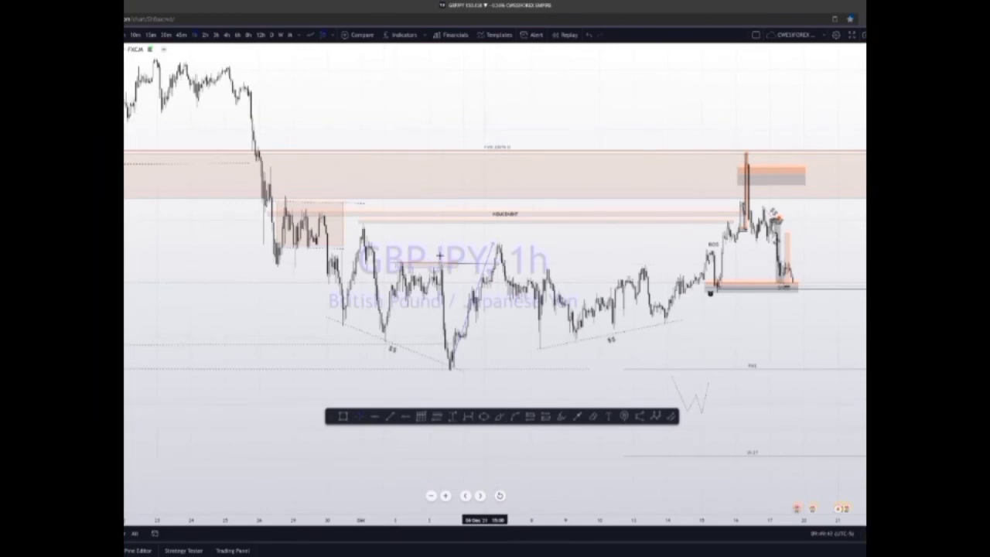
Circle the 3 December high and 1 December low with the Brush tool, and trace the 30 November drop through its marked low.
drag(450, 271, 446, 269)
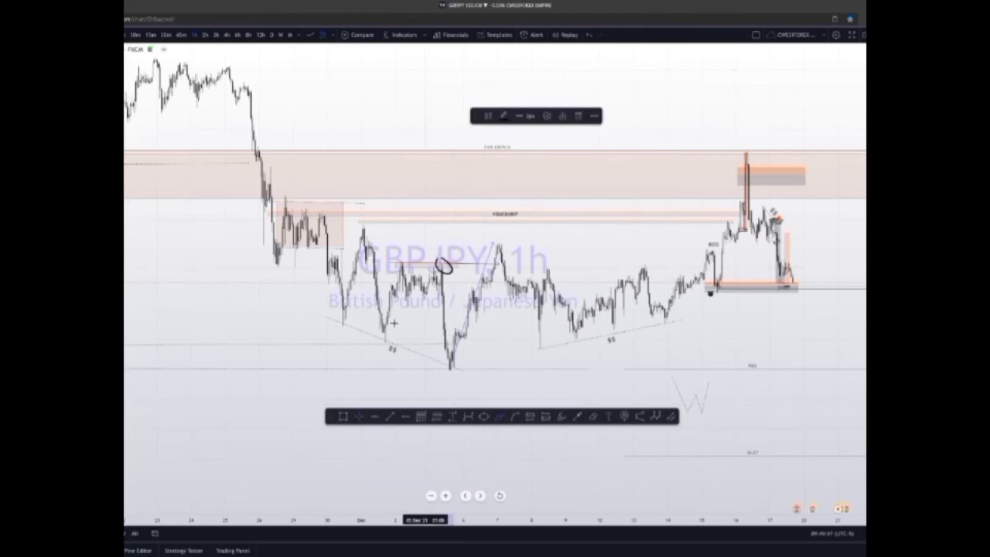
mouse_move(385, 338)
mouse_down()
mouse_move(382, 348)
mouse_move(383, 334)
mouse_up()
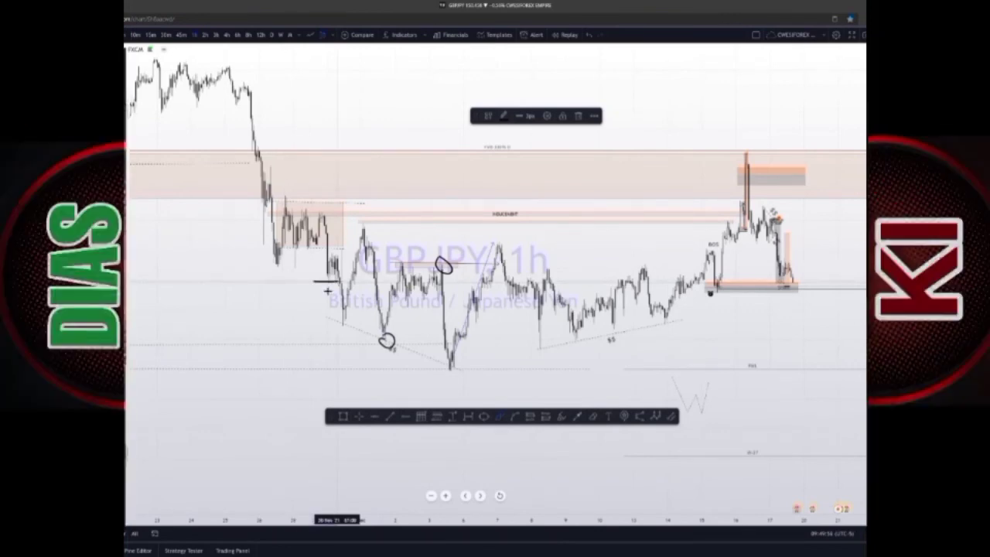
drag(337, 251, 345, 326)
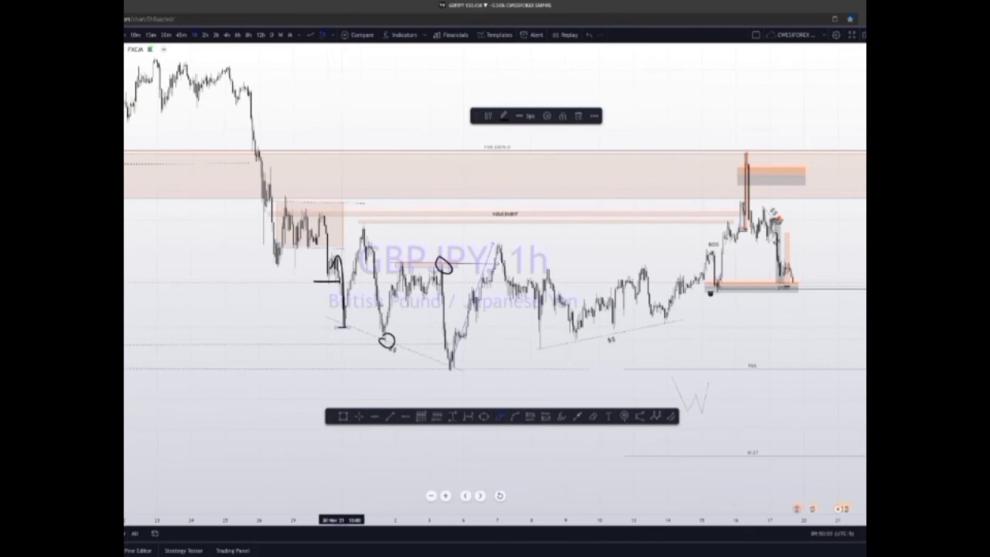
Brush over the swings from the 1 December low to the 6 December high, marking the 2–3 December range and the broken low horizontally.
mouse_move(387, 364)
mouse_down()
mouse_move(341, 325)
mouse_move(384, 324)
mouse_move(430, 264)
mouse_move(444, 272)
mouse_up()
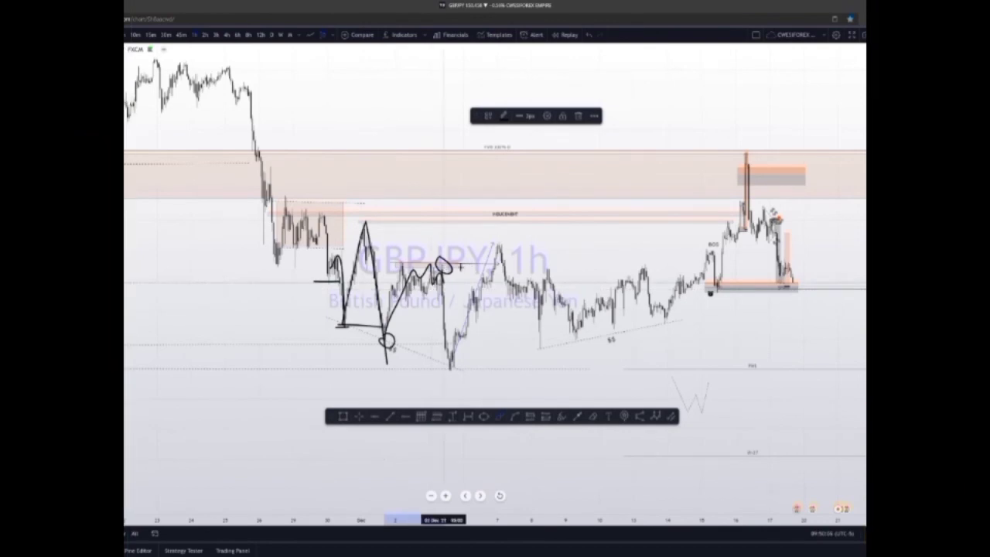
drag(381, 262, 473, 265)
drag(383, 283, 447, 285)
mouse_move(393, 294)
mouse_down()
mouse_move(442, 294)
mouse_move(453, 369)
mouse_up()
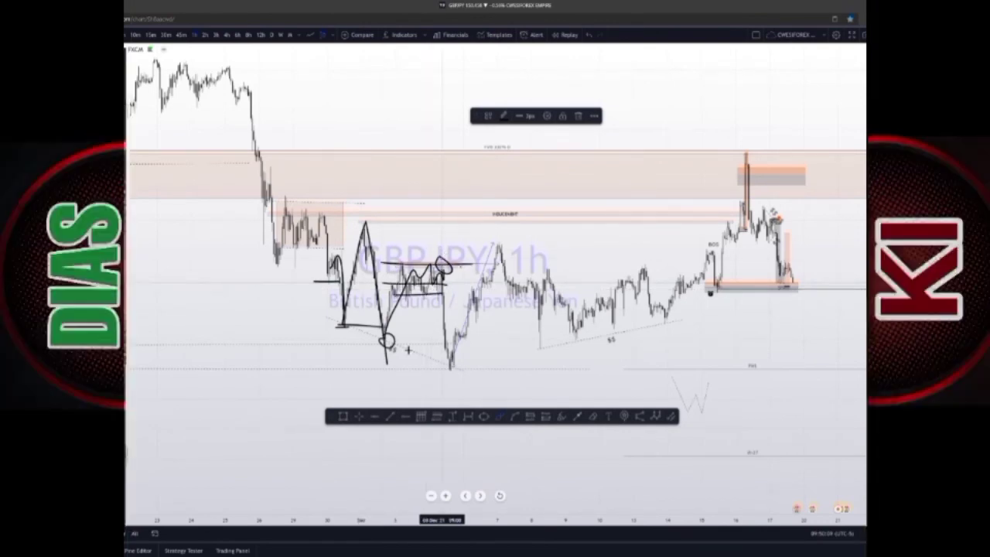
mouse_move(374, 342)
mouse_down()
mouse_move(409, 343)
mouse_move(499, 246)
mouse_up()
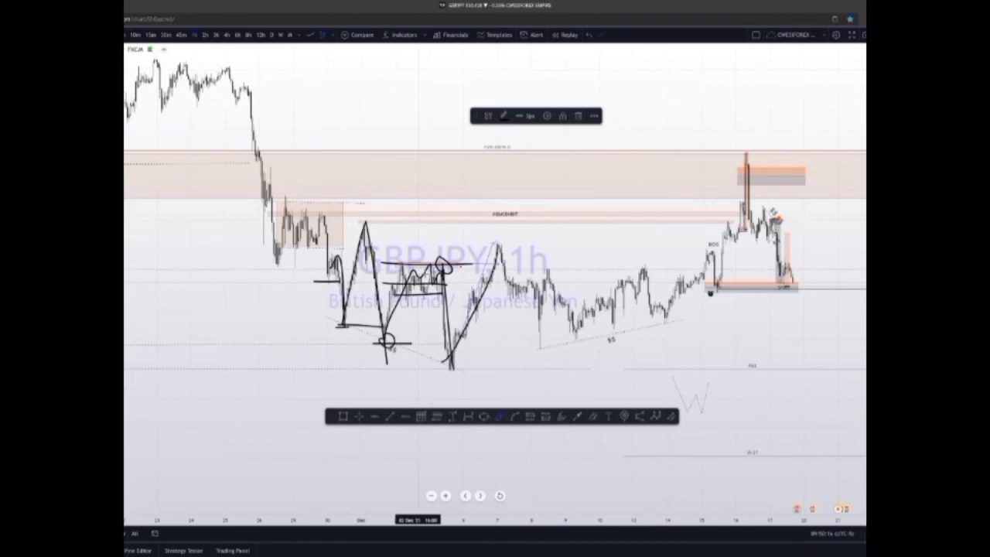